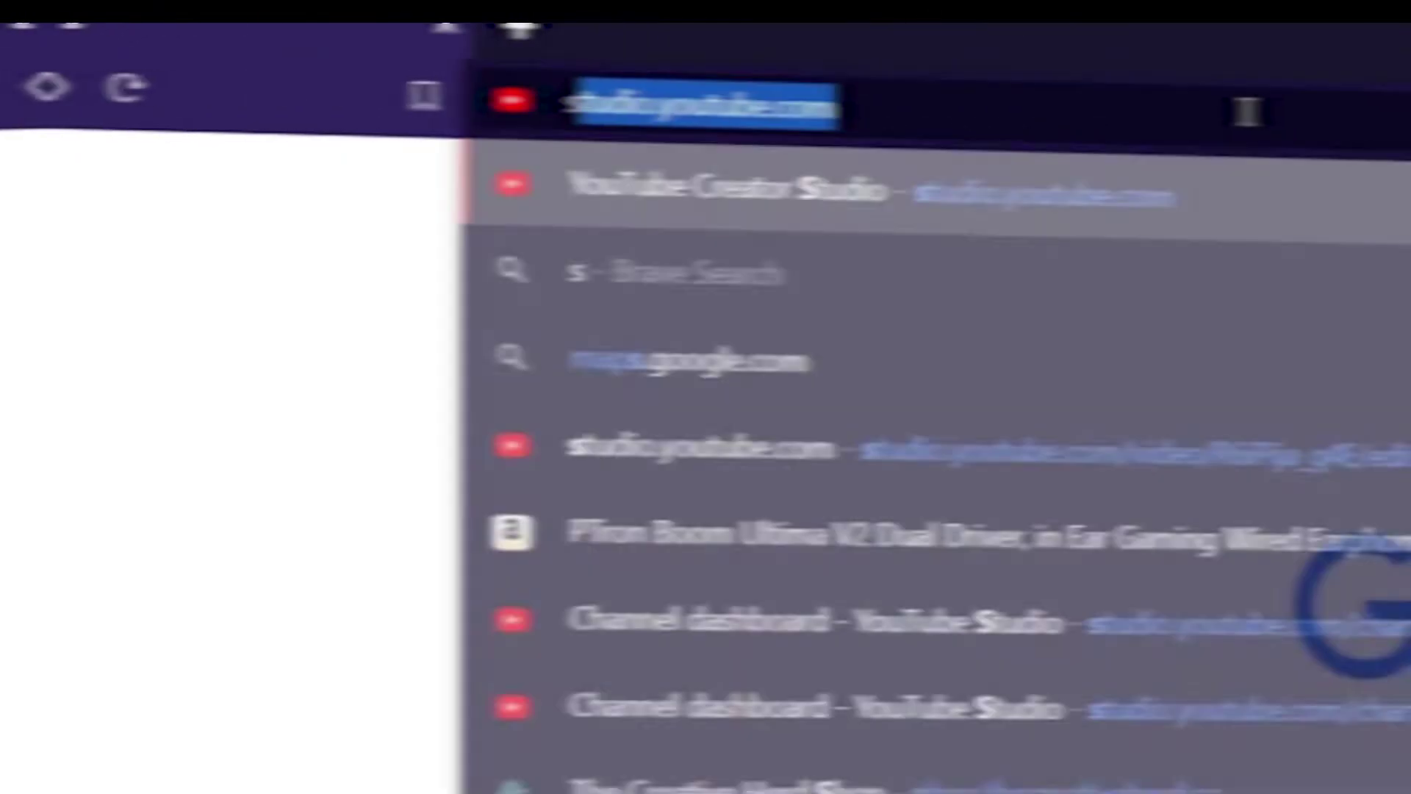
Load softbayglobal.com in Brave and go to its submit-problem page.
type("softbayglob")
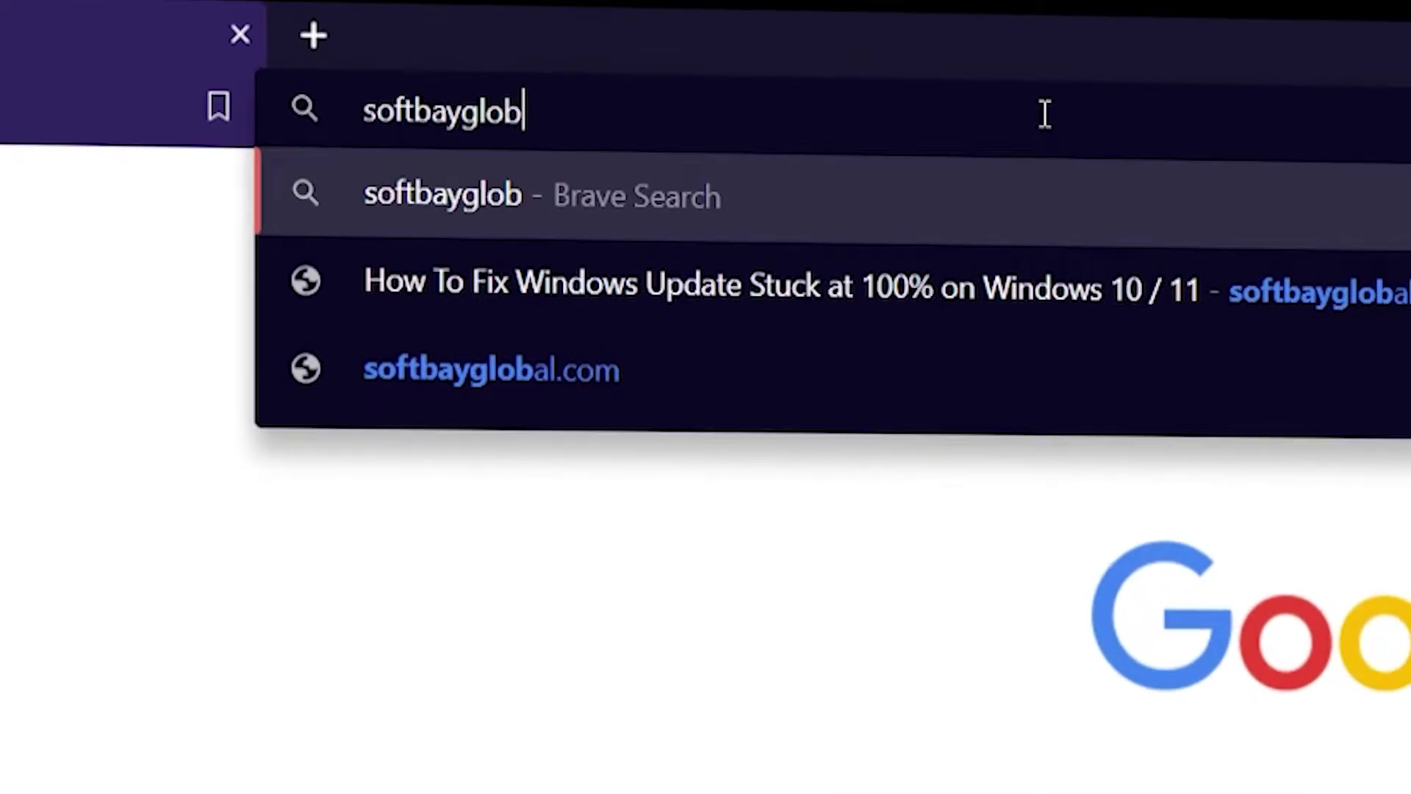
type("al.com")
key("Return")
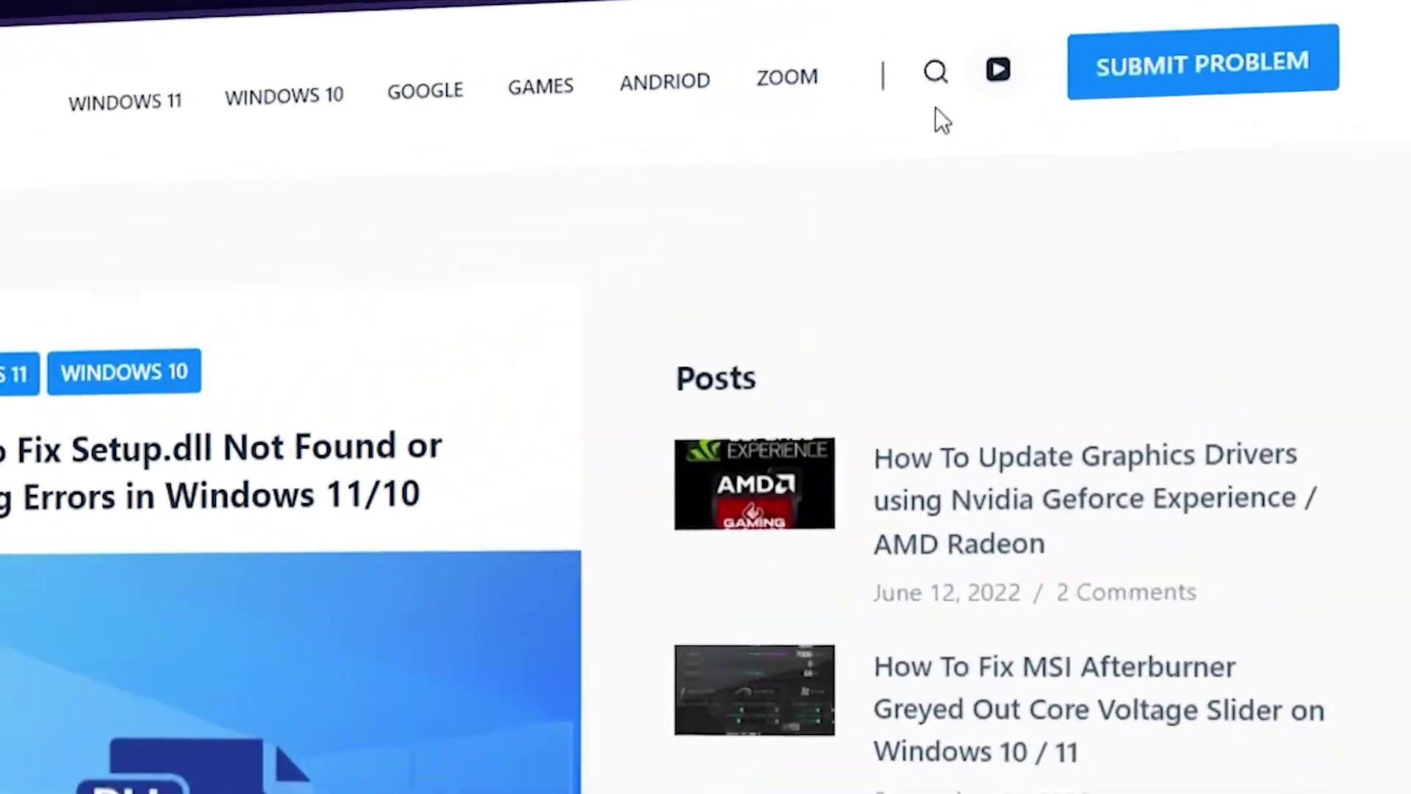
left_click(1208, 89)
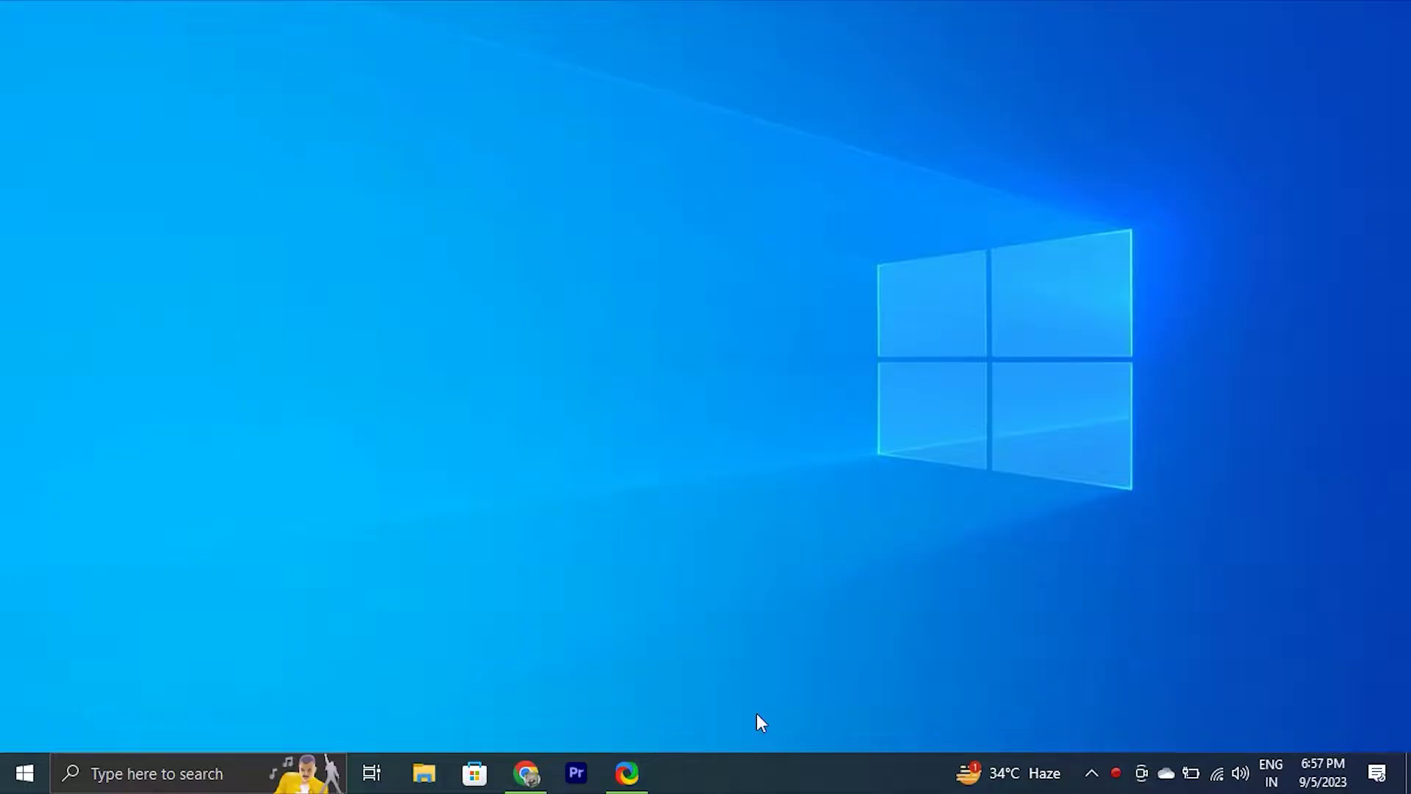
Bring Chrome back, open a new tab and go to the Manage Extensions page.
left_click(526, 773)
left_click(774, 20)
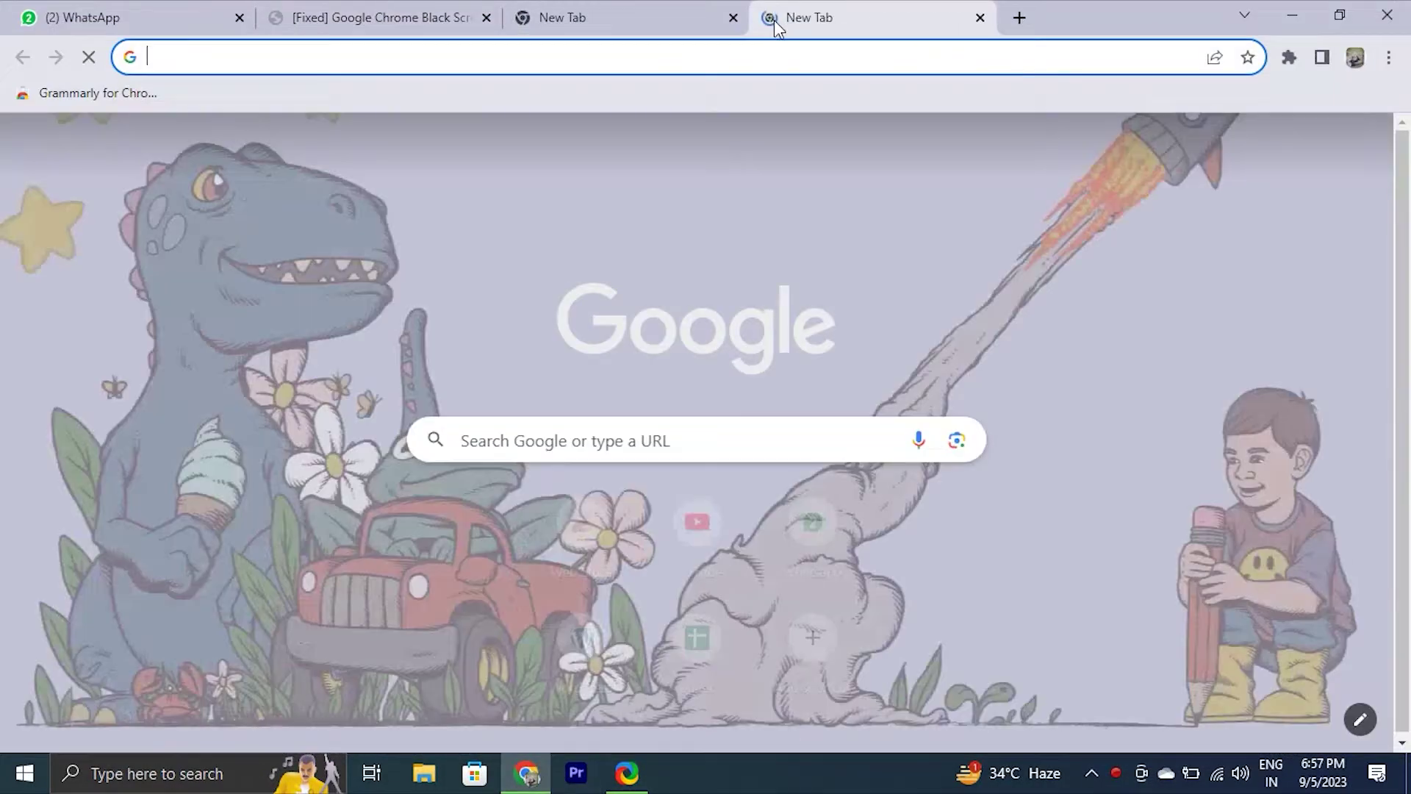
left_click(1388, 57)
mouse_move(1246, 266)
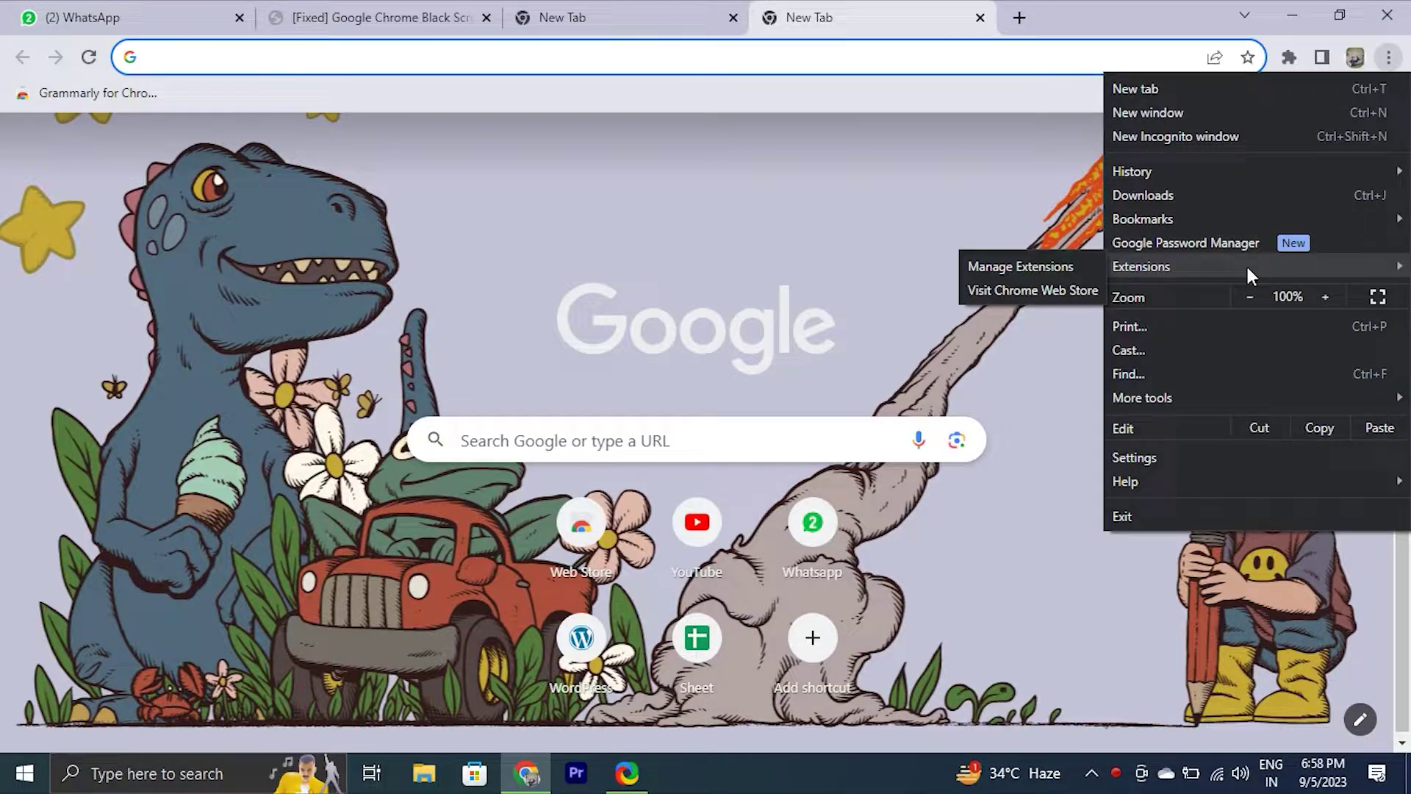
left_click(1004, 269)
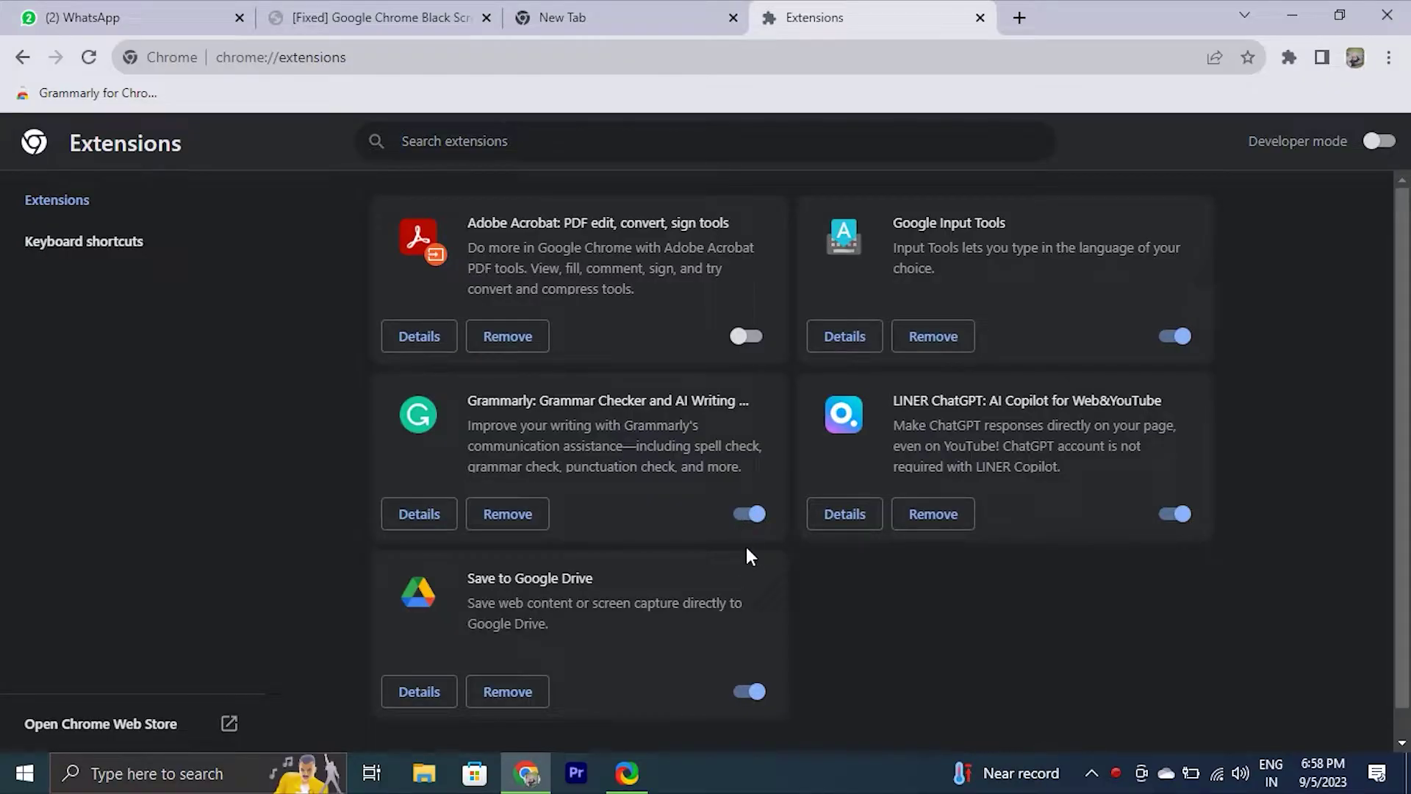
Switch off Grammarly, Save to Google Drive, LINER ChatGPT and Google Input Tools.
left_click(755, 515)
left_click(751, 694)
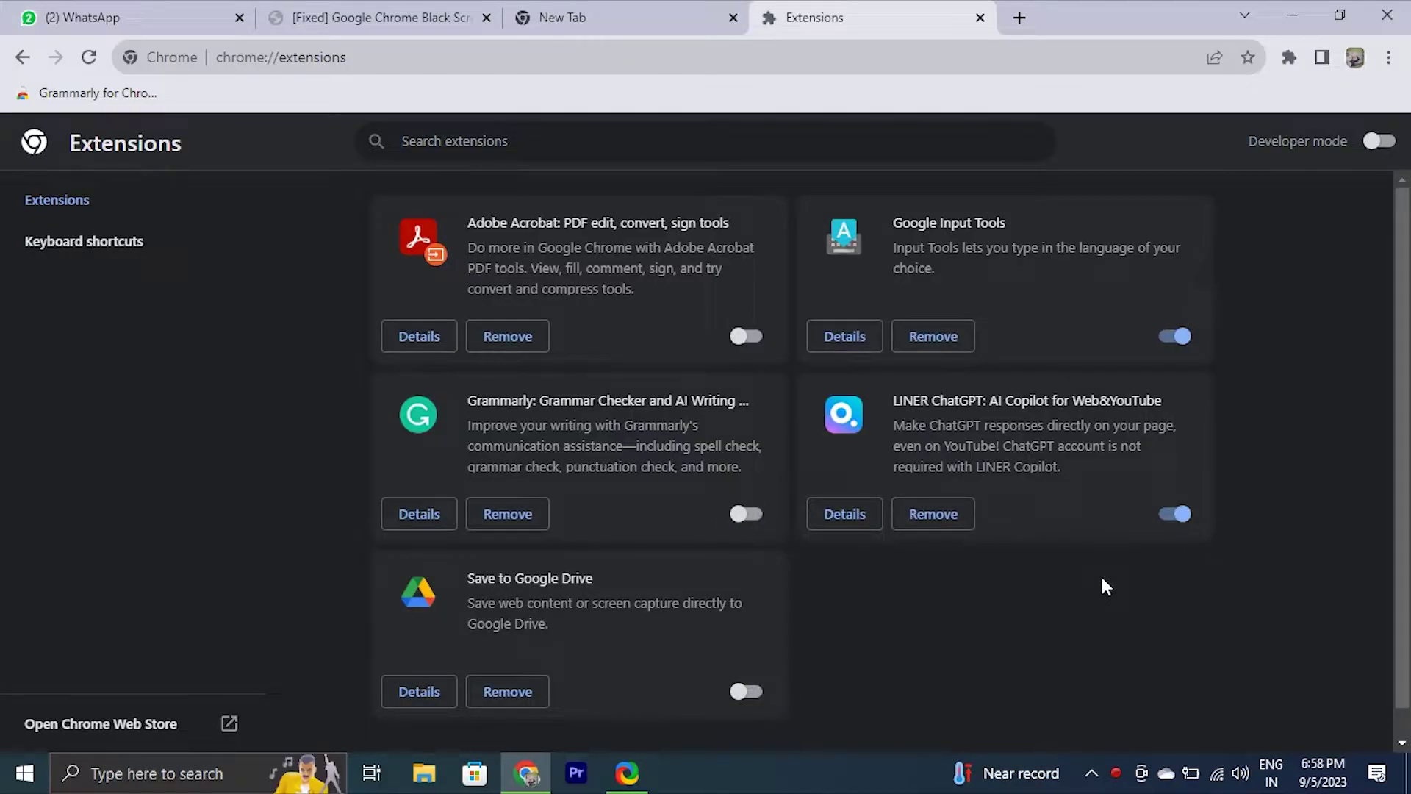
left_click(1173, 515)
left_click(1176, 355)
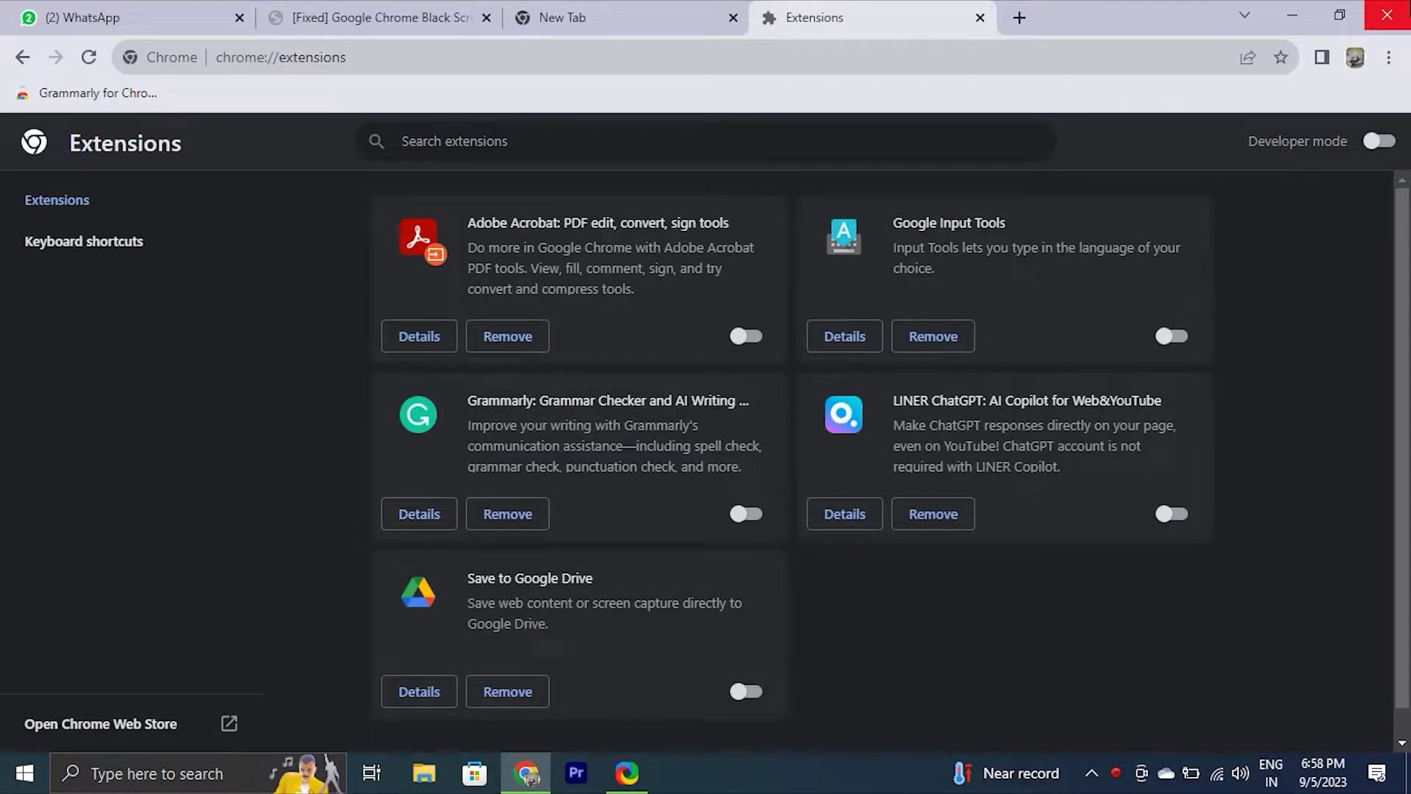
Close Chrome and open the Compatibility tab of the Chrome shortcut's Properties.
left_click(1387, 17)
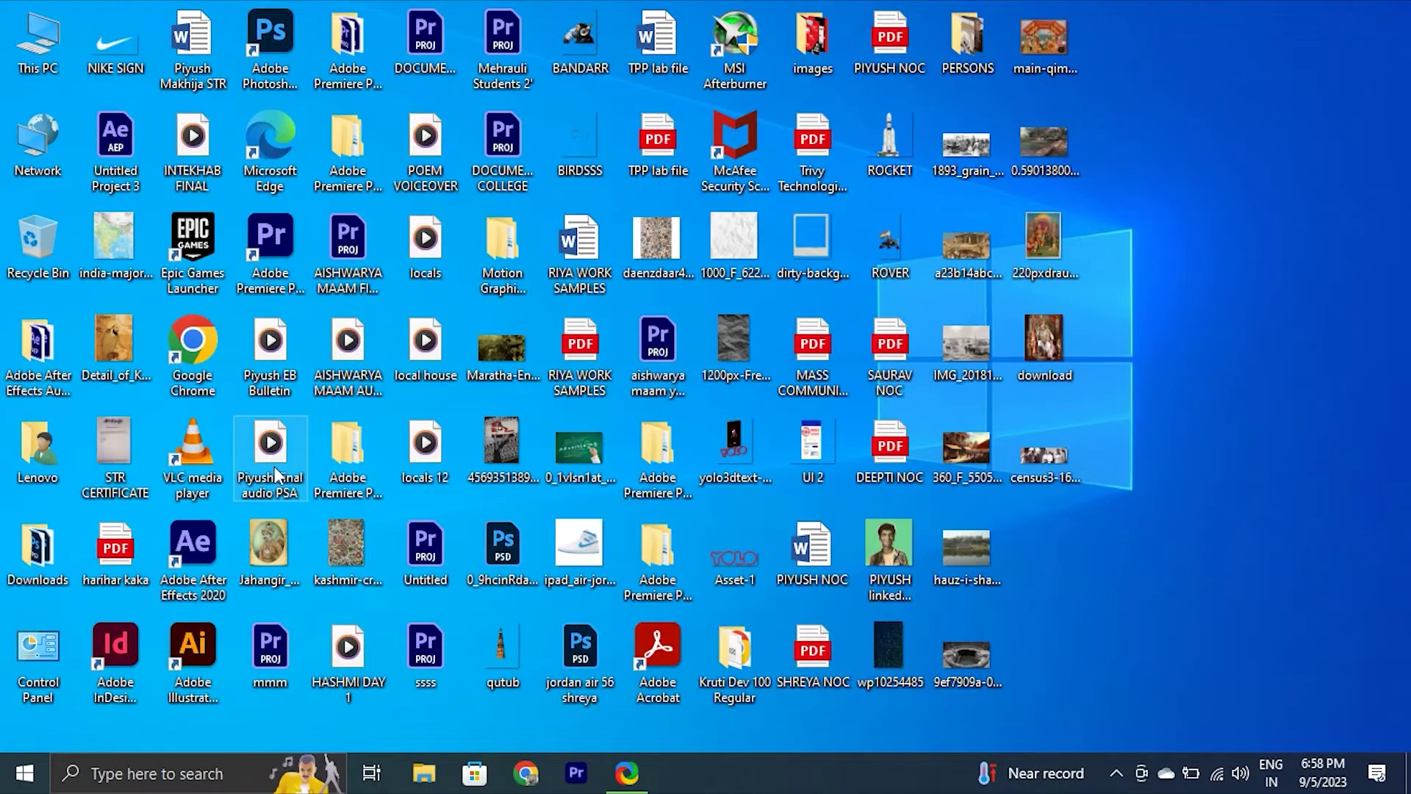
right_click(192, 353)
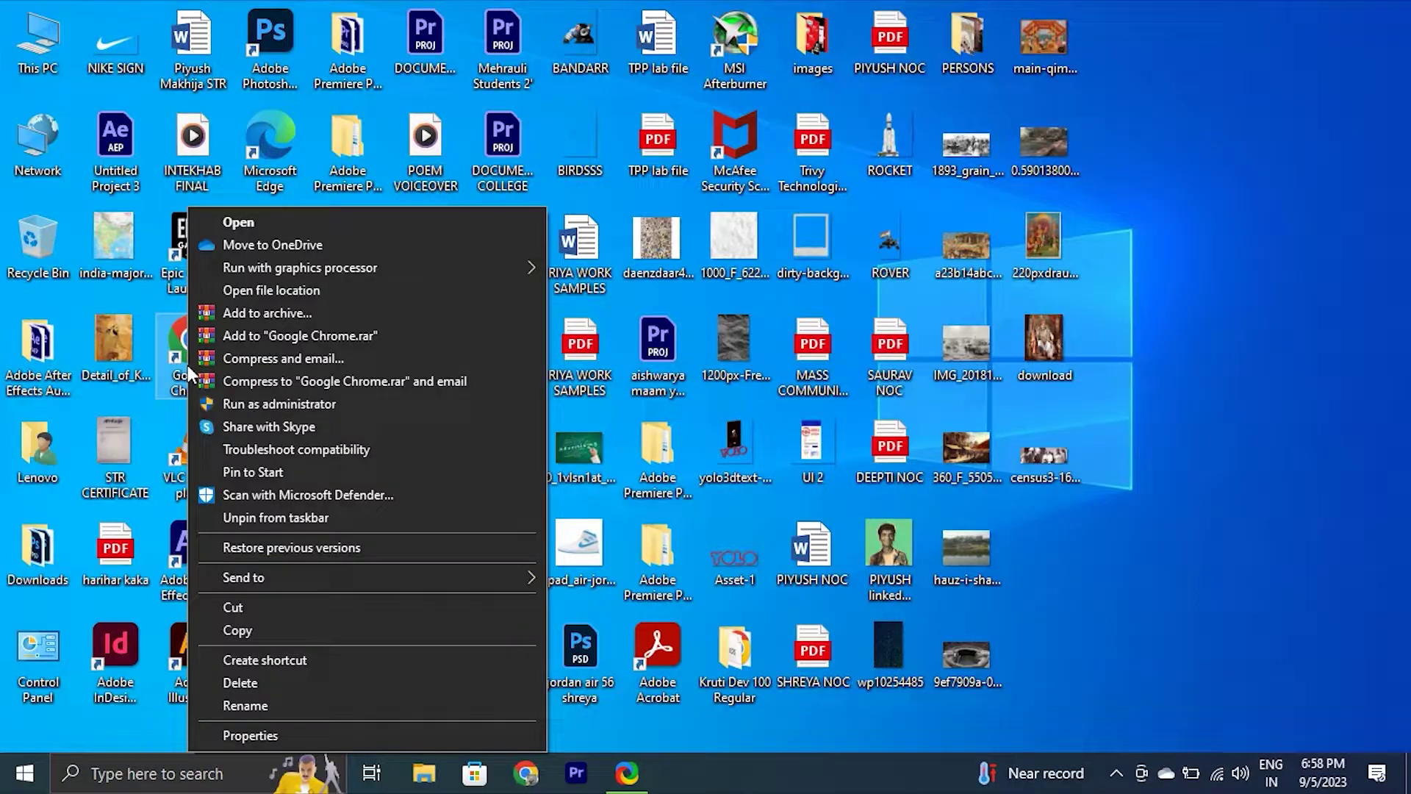
left_click(228, 734)
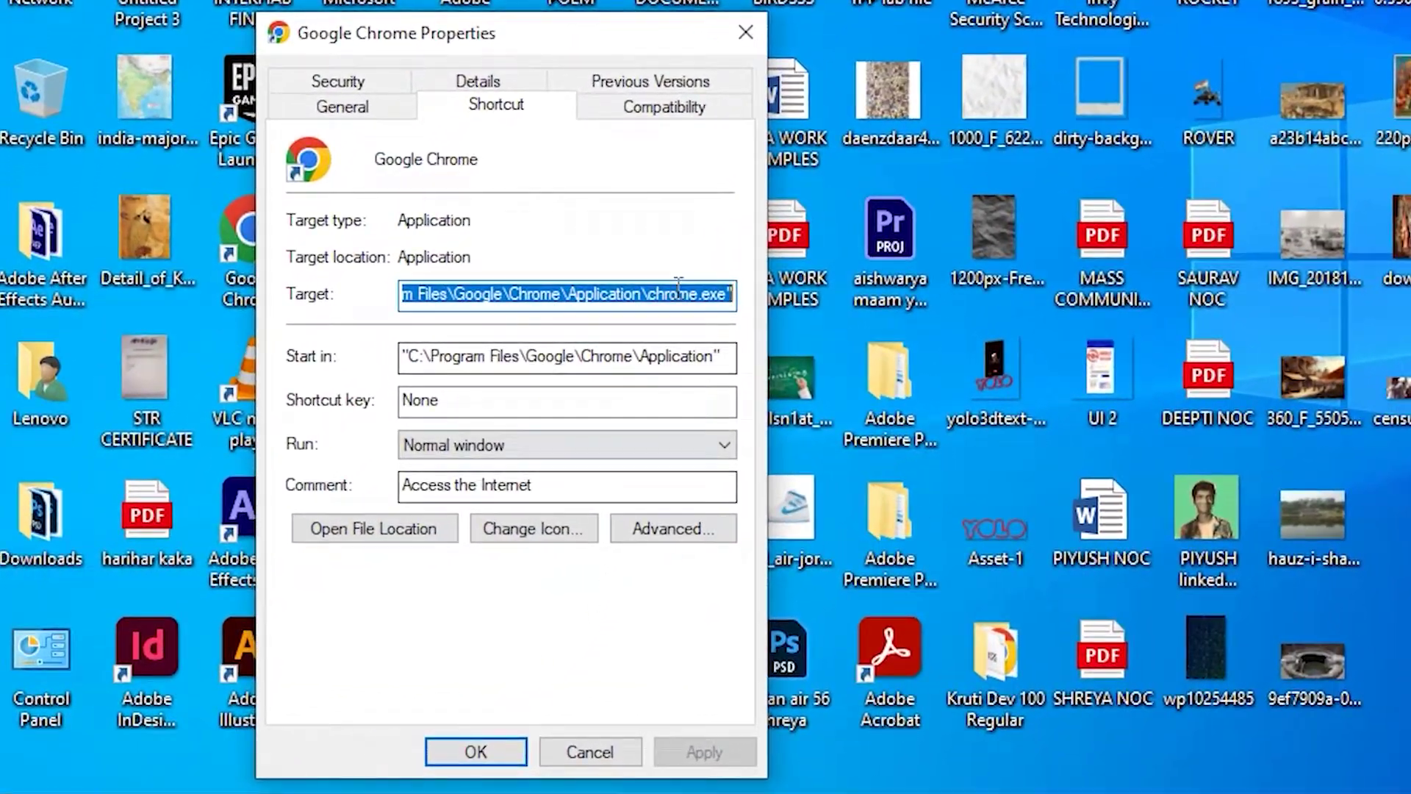
left_click(647, 119)
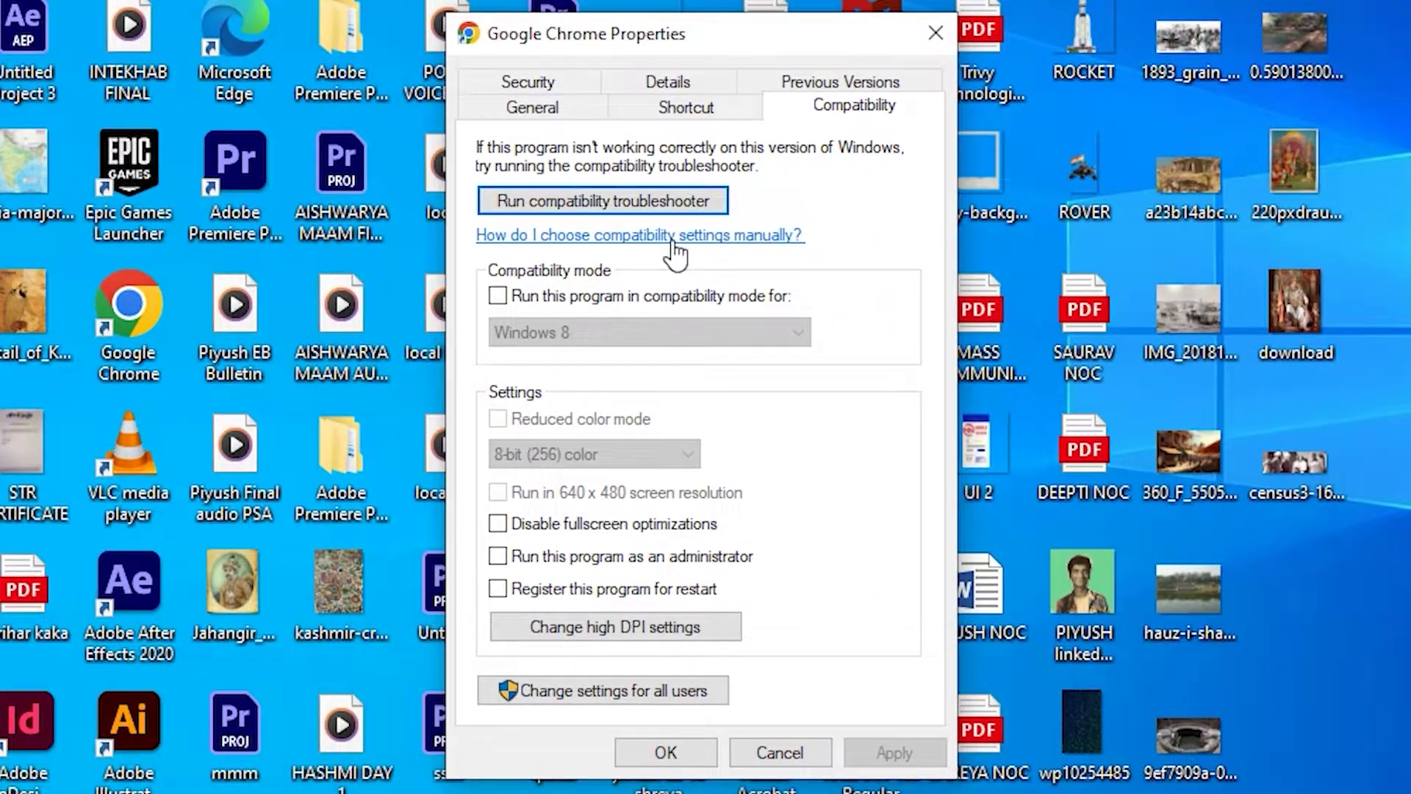
Run the compatibility troubleshooter's recommended Windows 8 settings, test Chrome, then close everything.
left_click(665, 208)
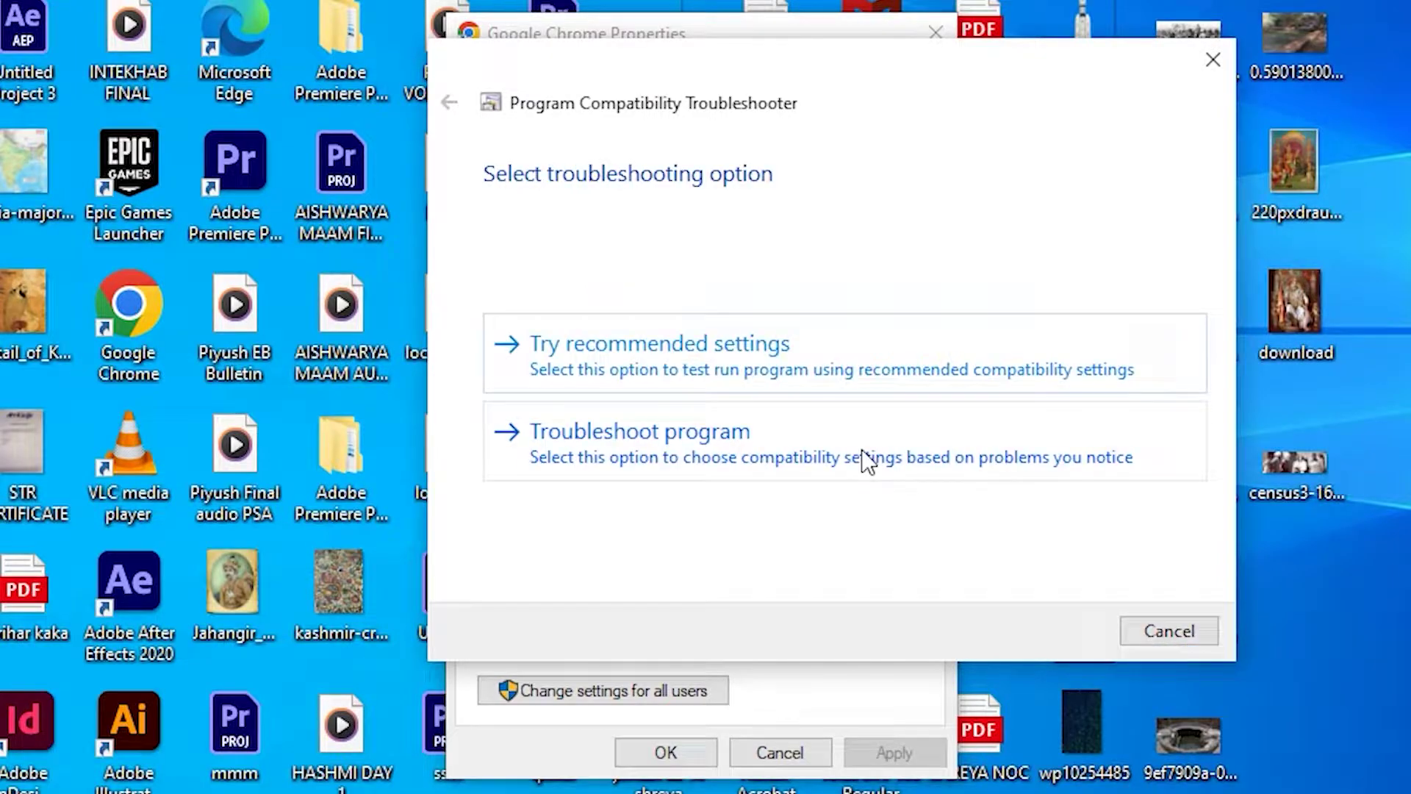
left_click(822, 371)
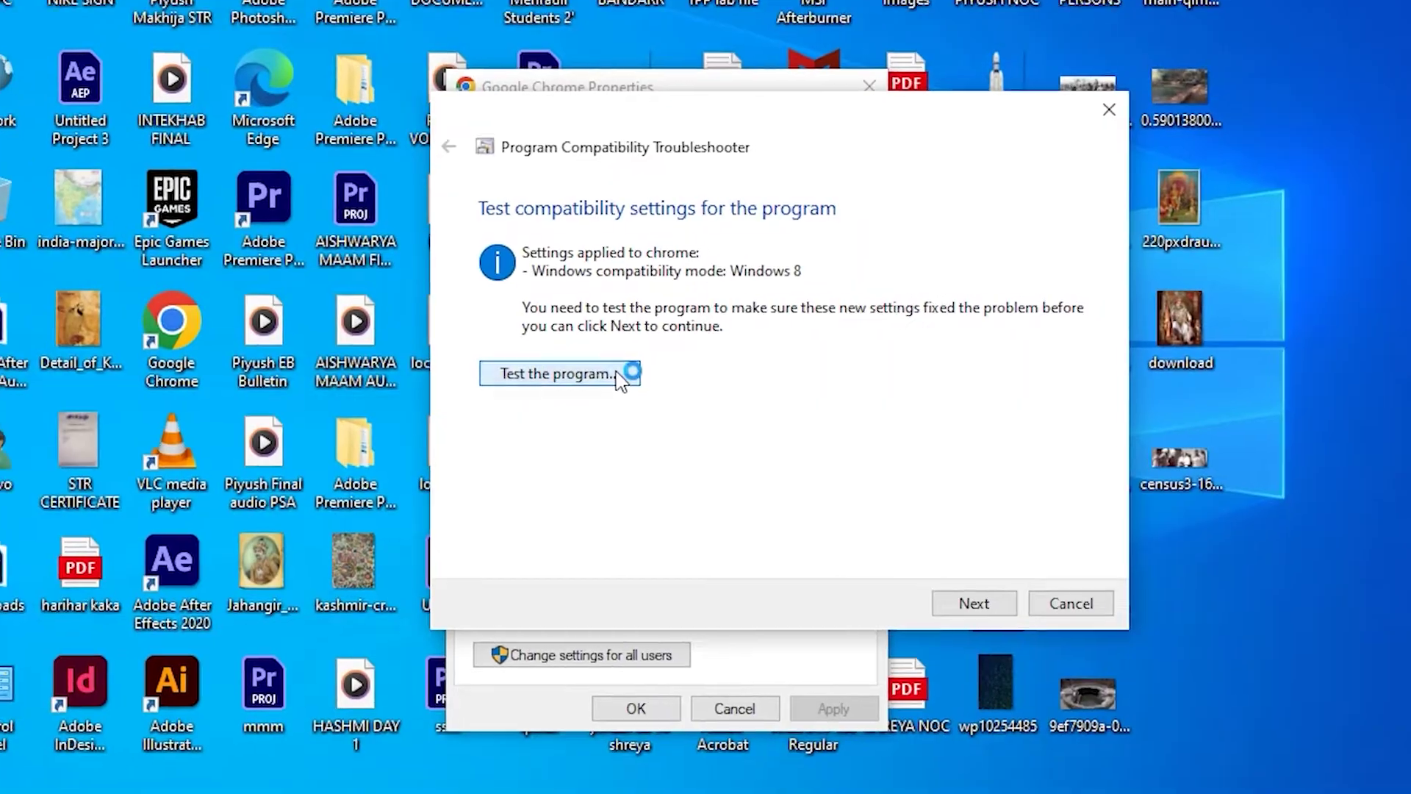
left_click(636, 365)
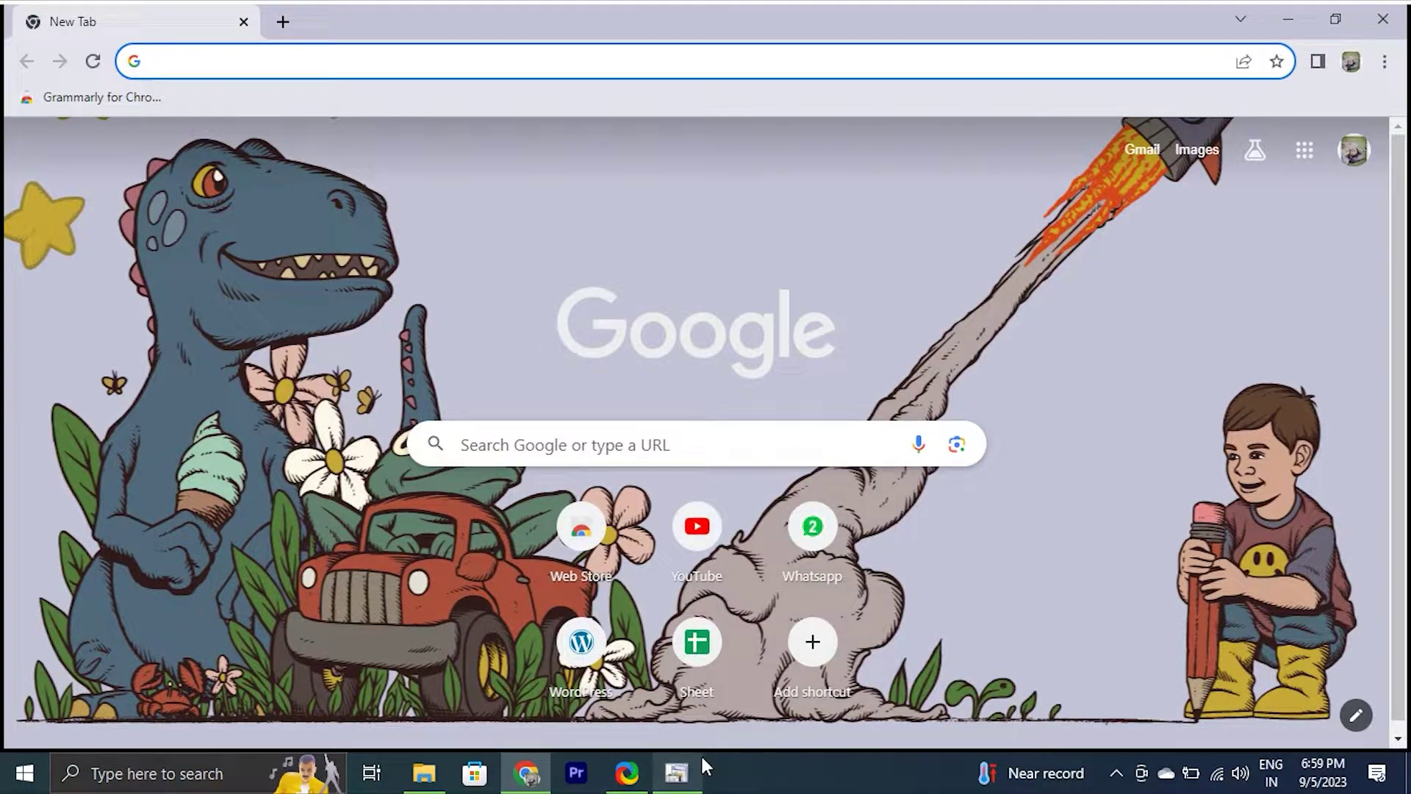
mouse_move(694, 764)
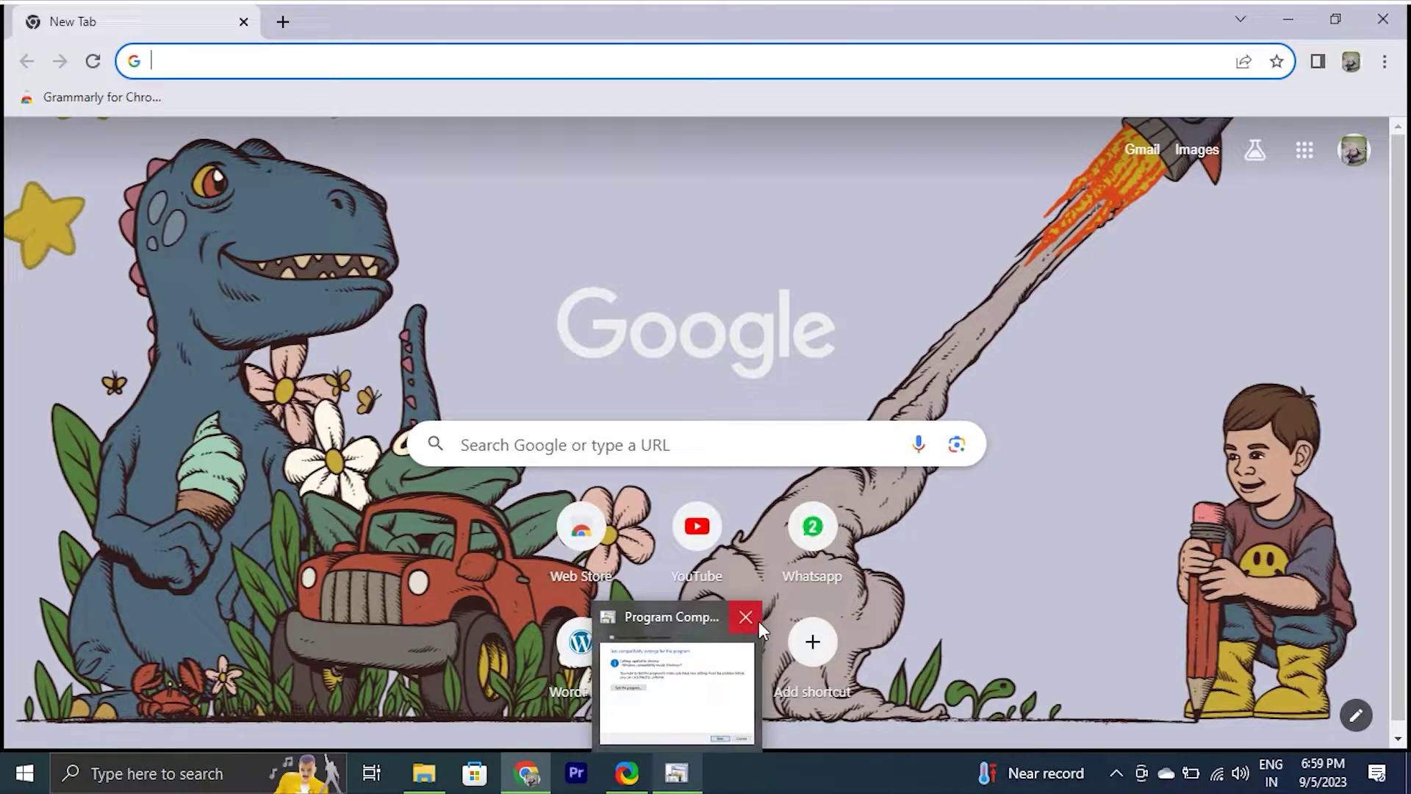
left_click(757, 617)
left_click(1278, 28)
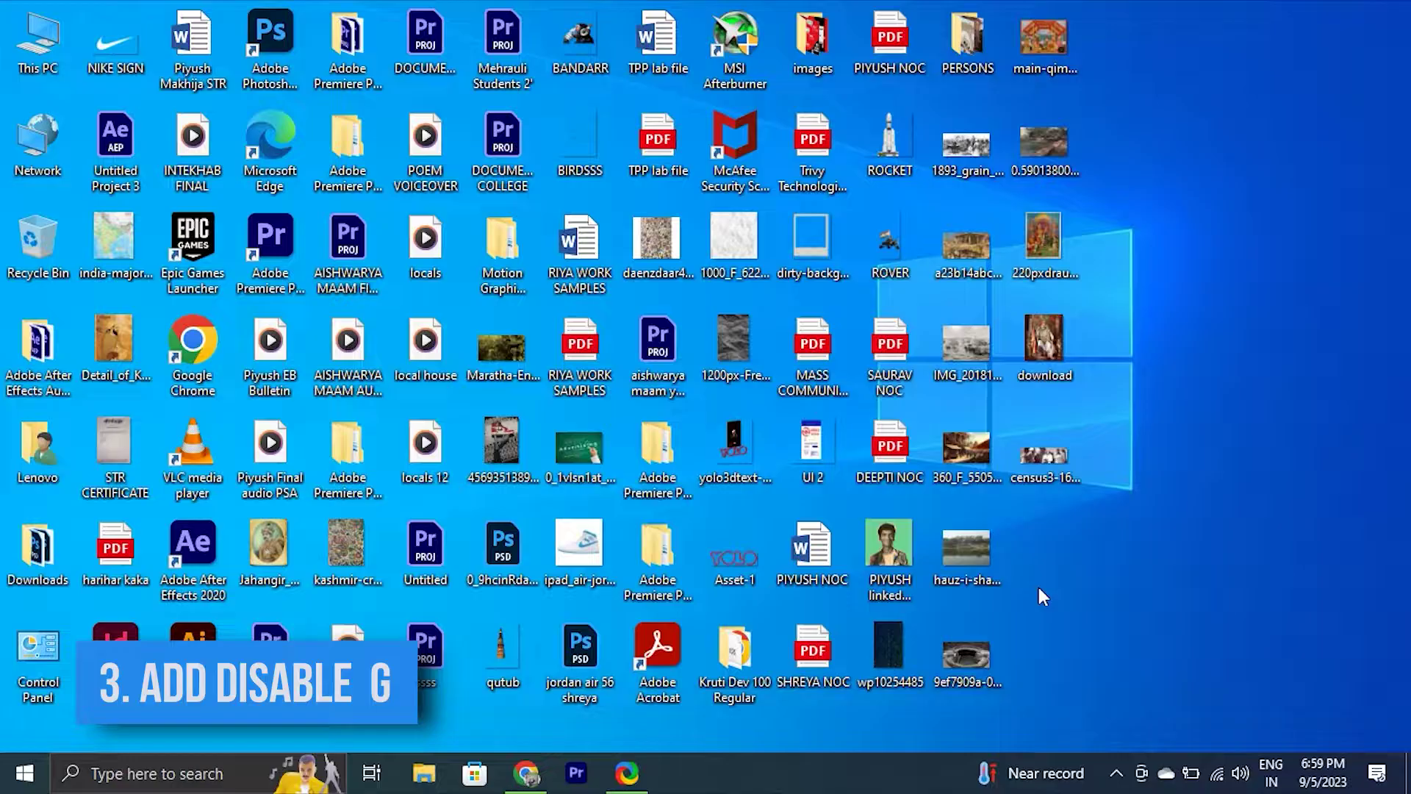
Append -disable-gpu after chrome.exe in the Chrome shortcut's Target and save.
right_click(200, 360)
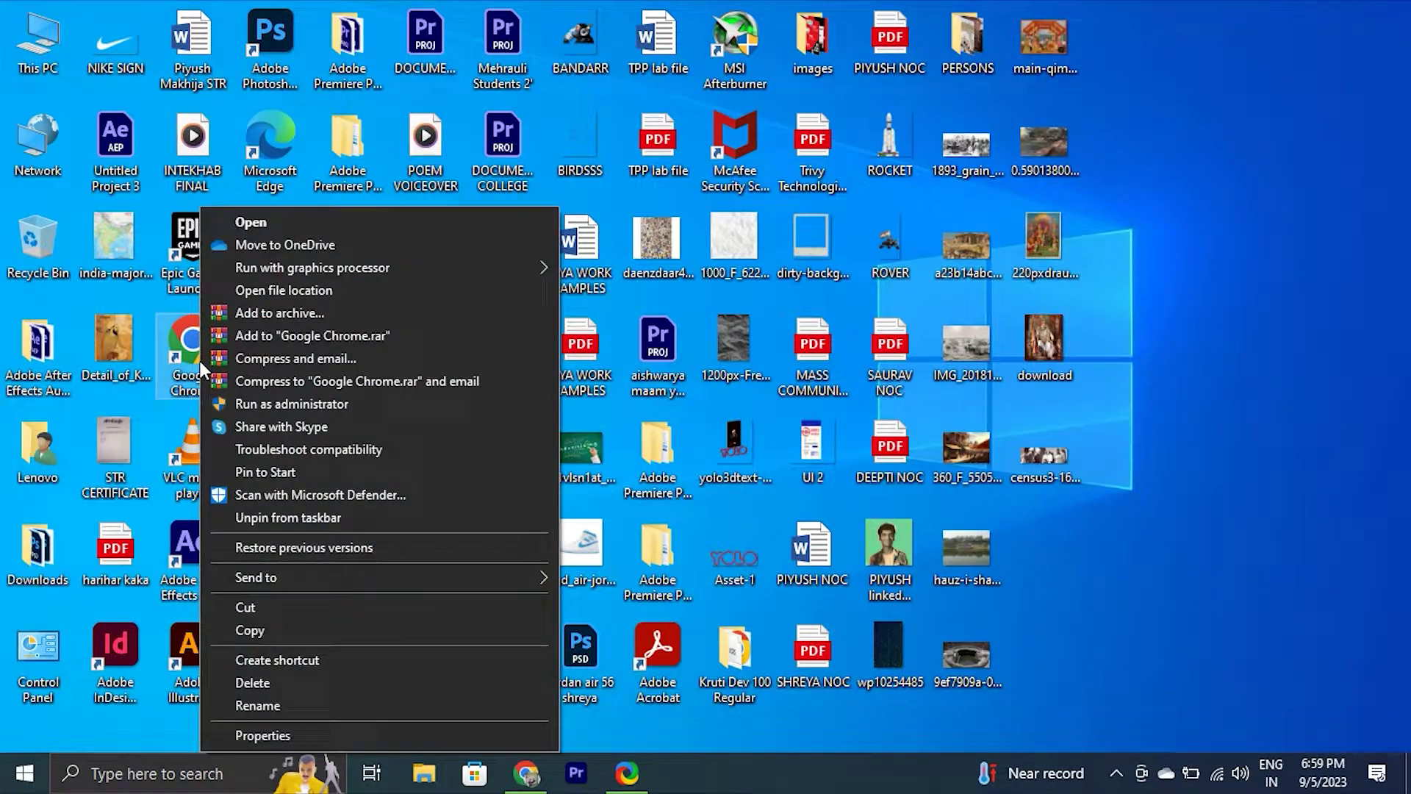
left_click(255, 732)
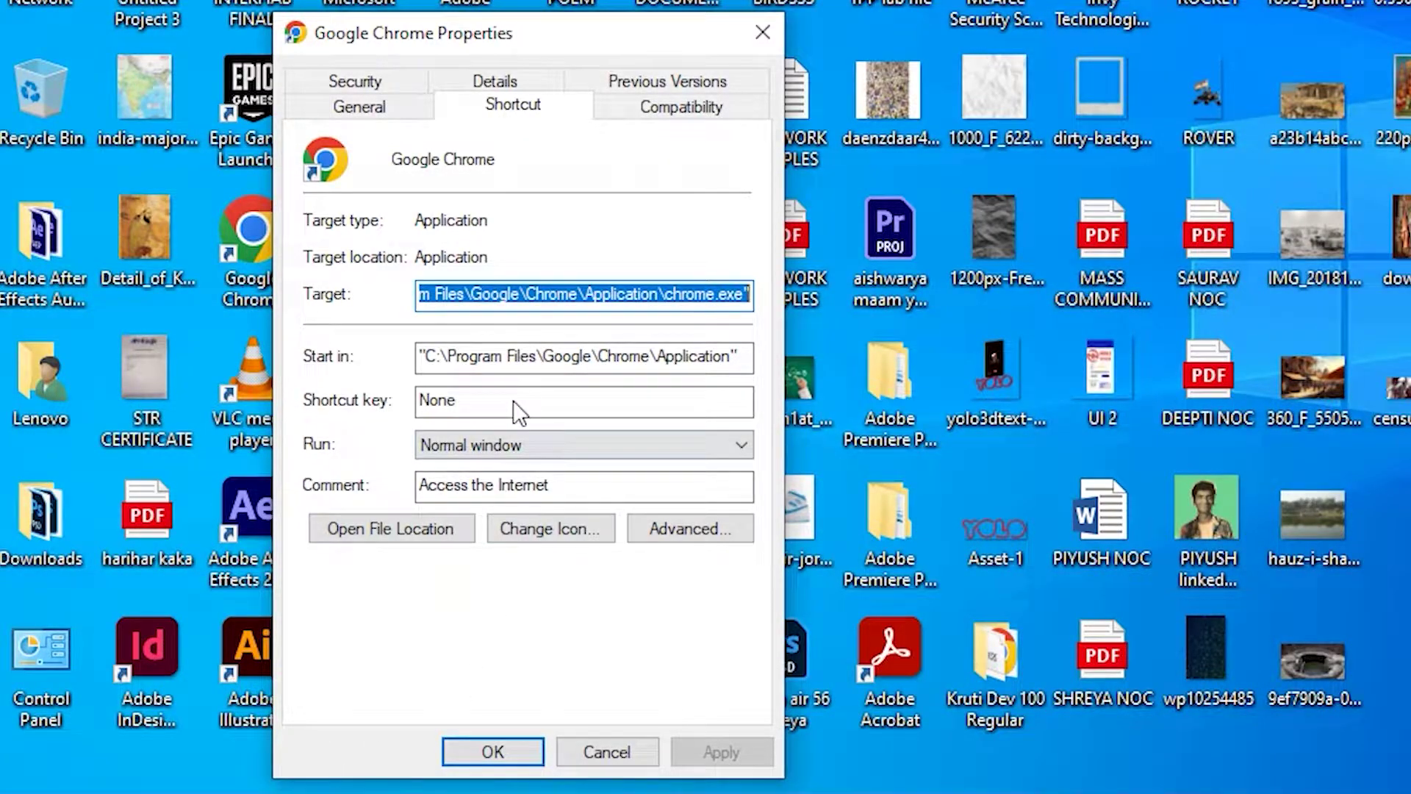
left_click(744, 294)
type("-")
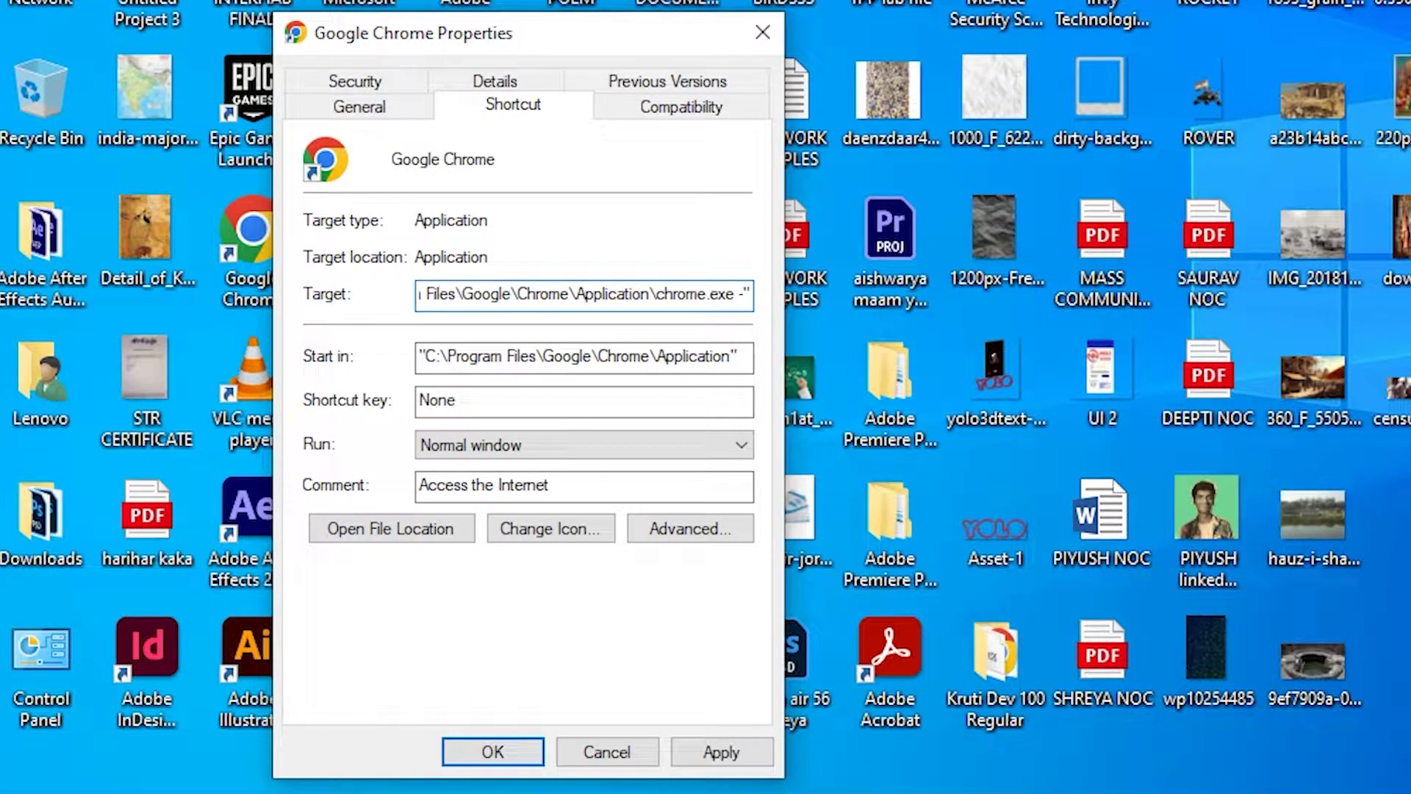
type("disable-")
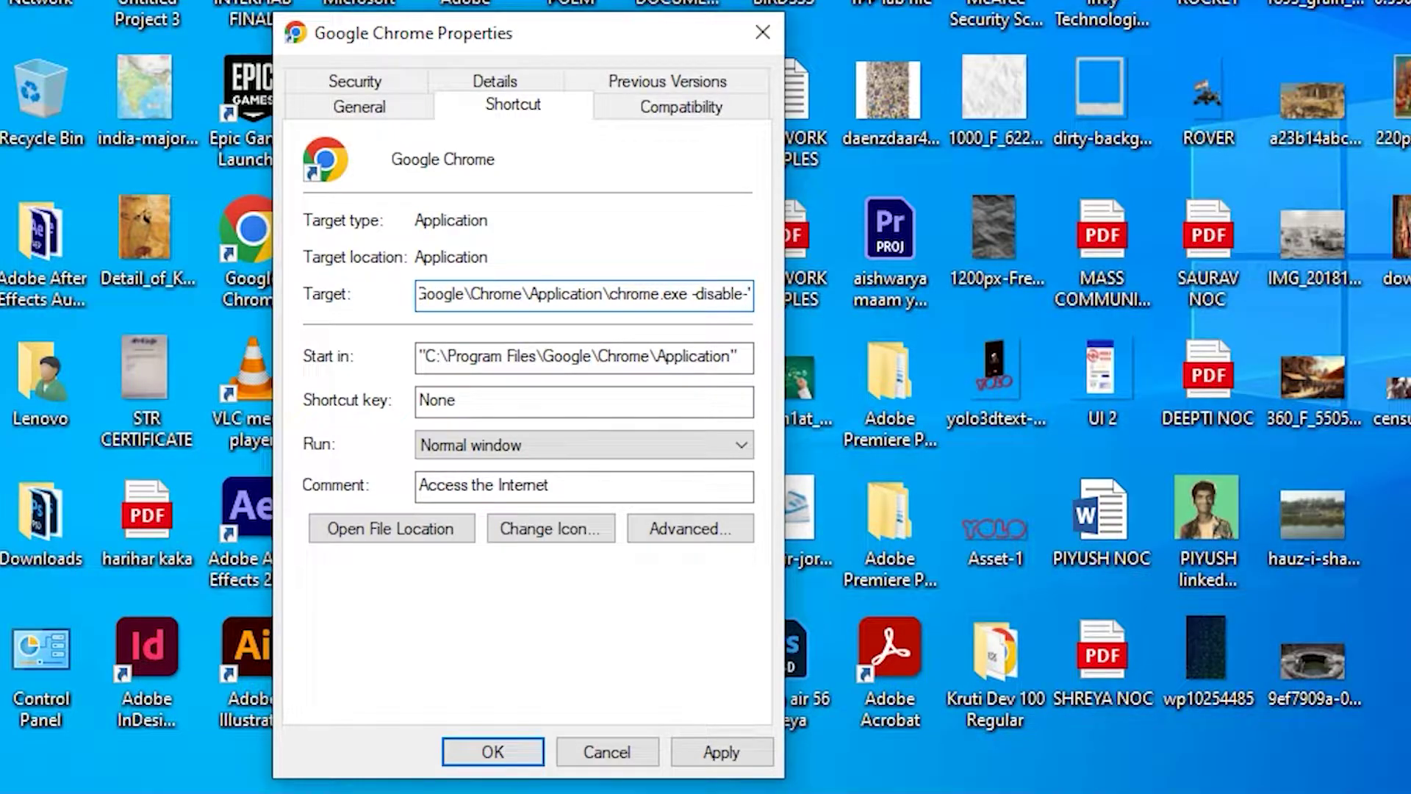
type("gpu")
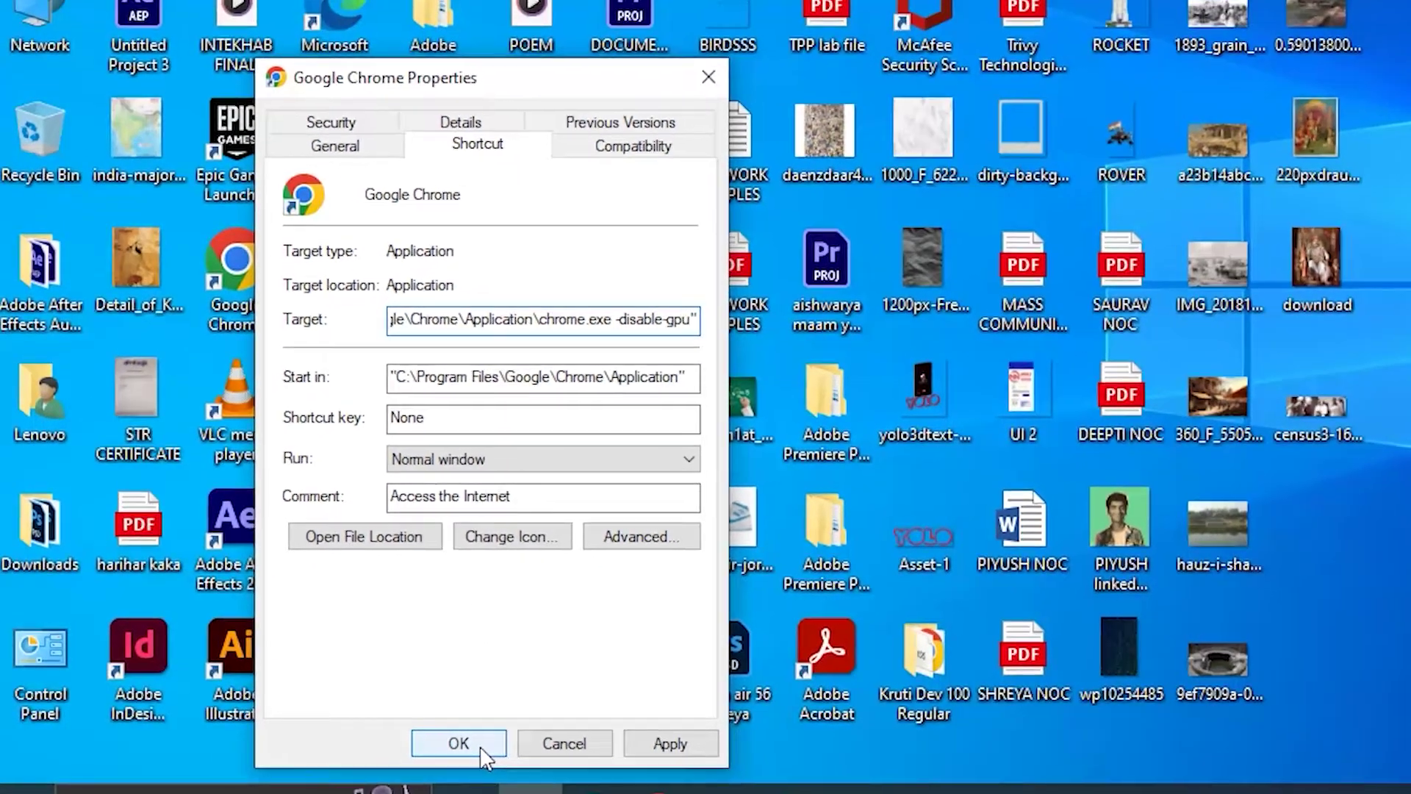
left_click(476, 744)
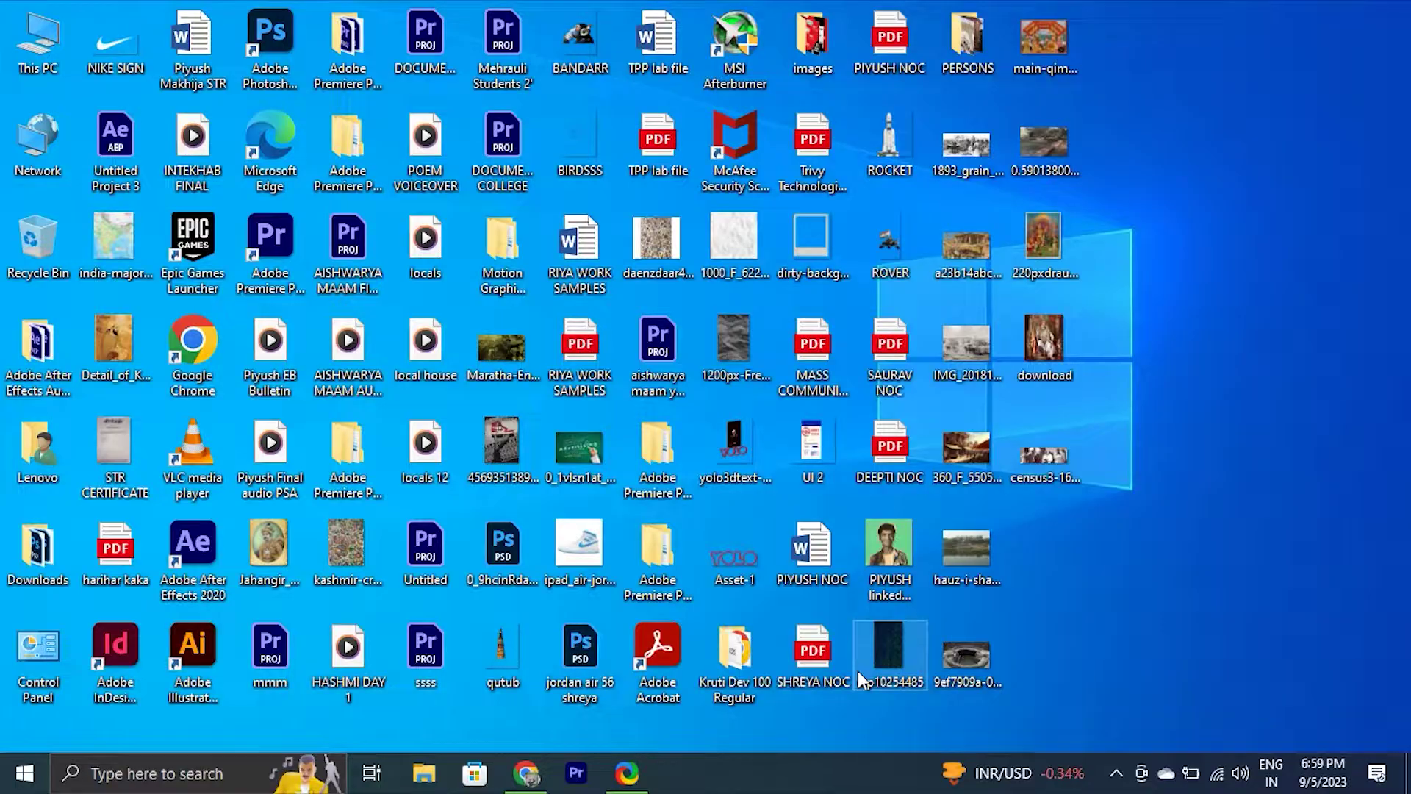
Turn off 'Use hardware acceleration when available' in Chrome's System settings and relaunch.
left_click(525, 771)
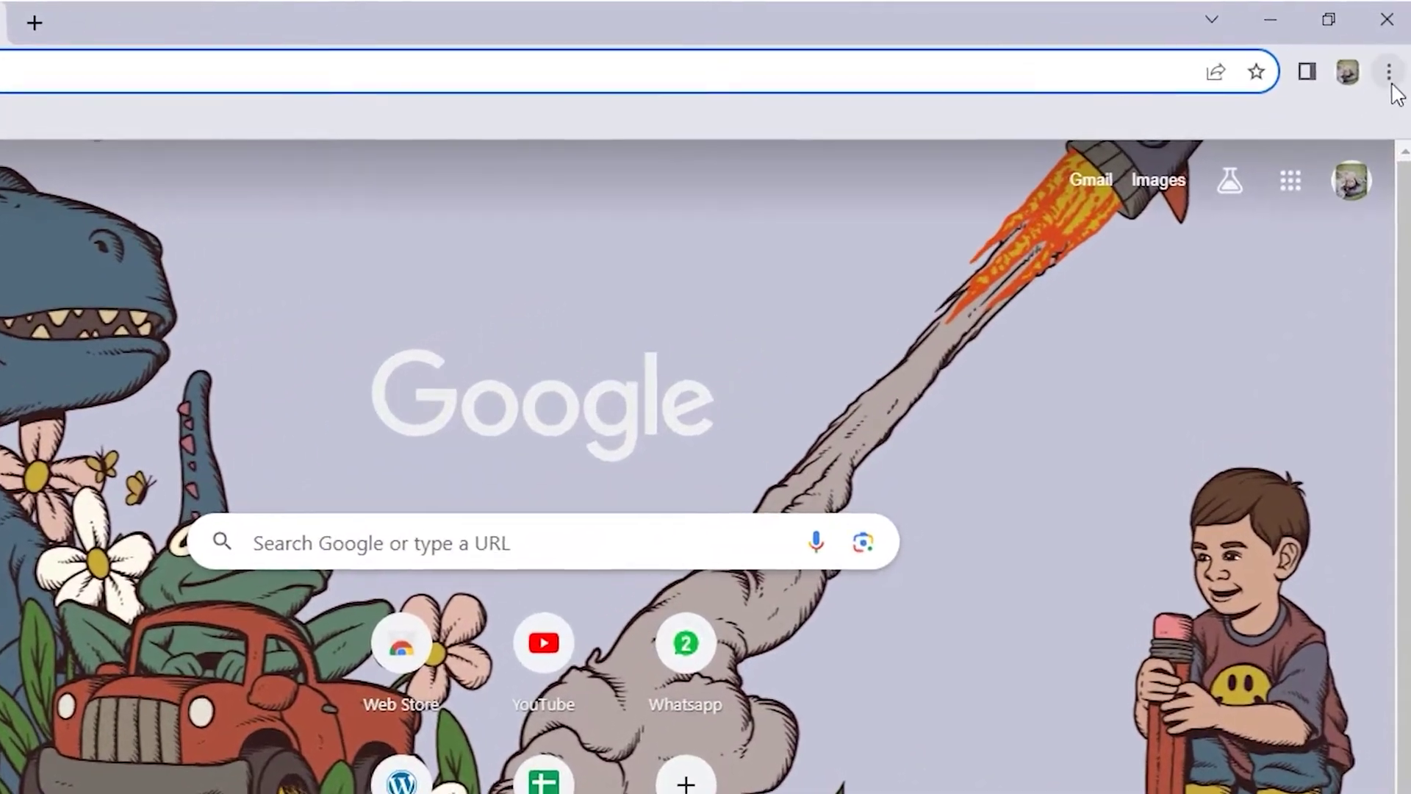
left_click(1385, 62)
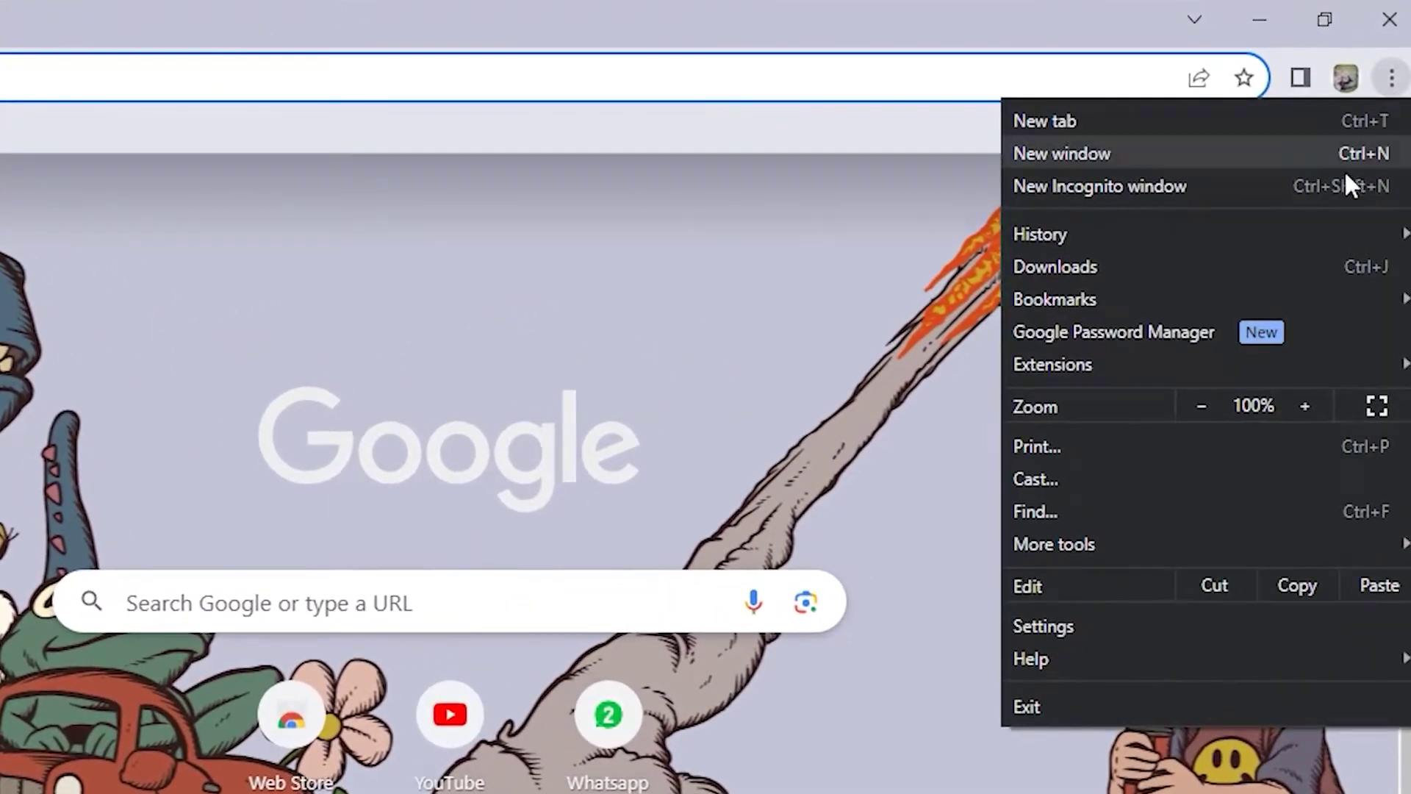
left_click(1180, 629)
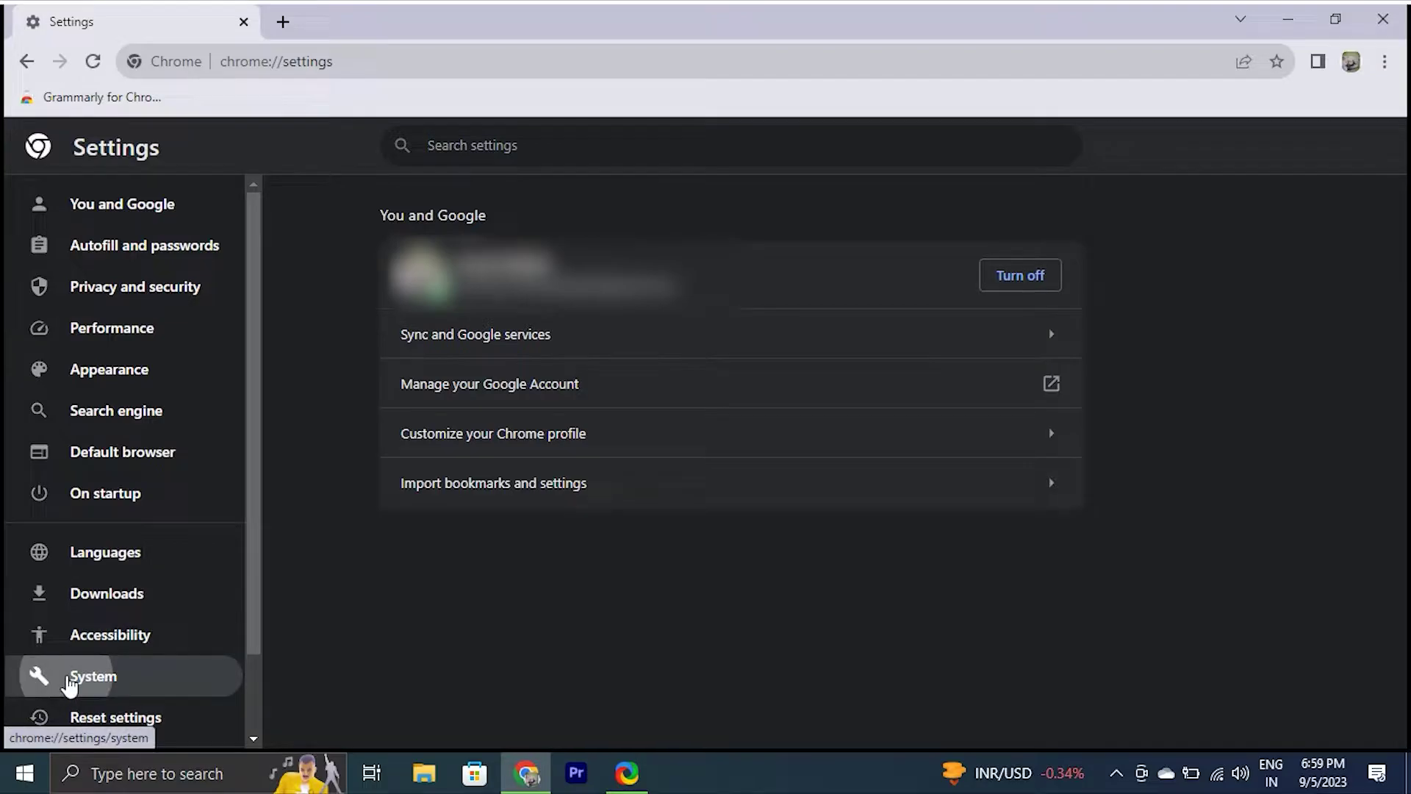
left_click(71, 678)
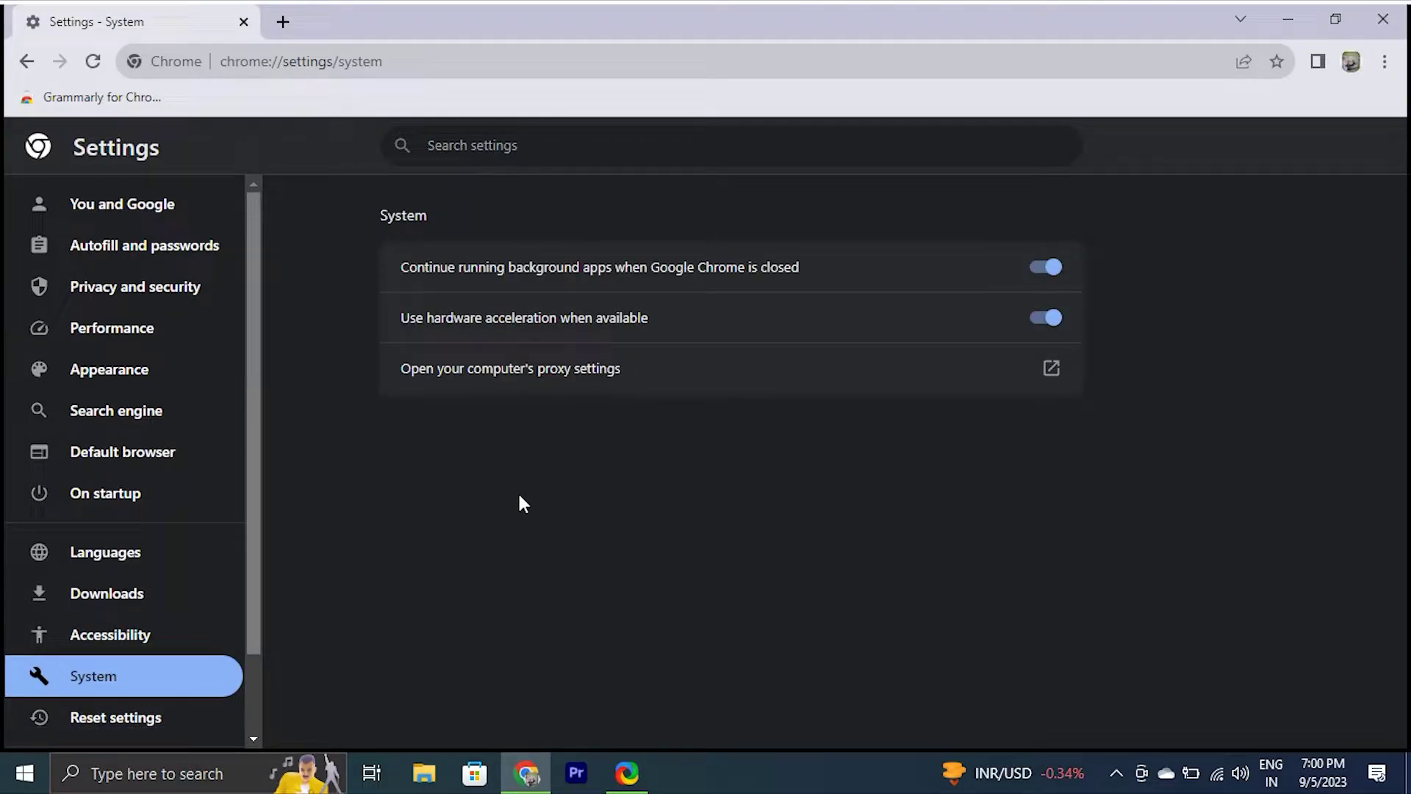
left_click(1047, 319)
left_click(968, 322)
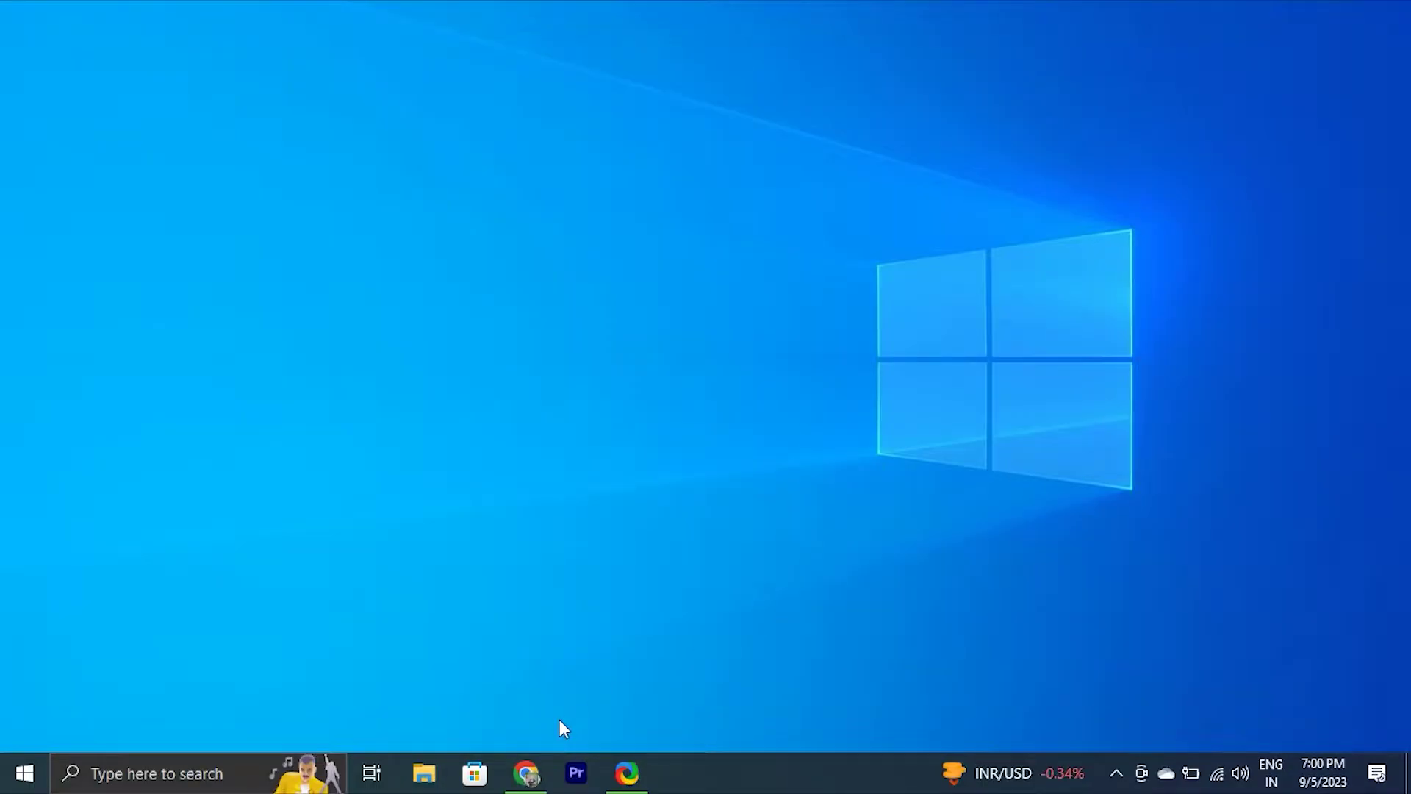
Reset all chrome://flags experiments to default and relaunch Chrome.
left_click(527, 773)
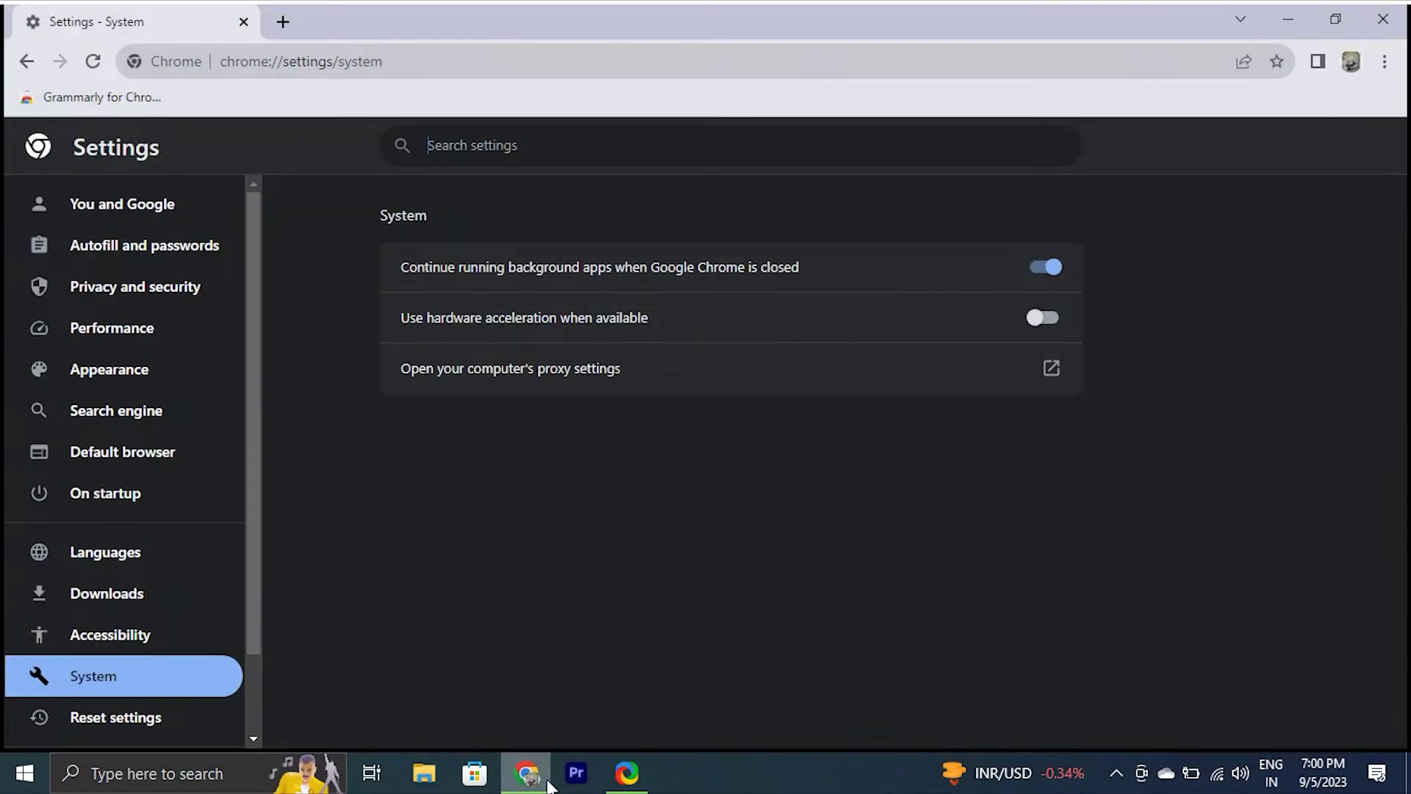
left_click(285, 22)
type("chrome://flags")
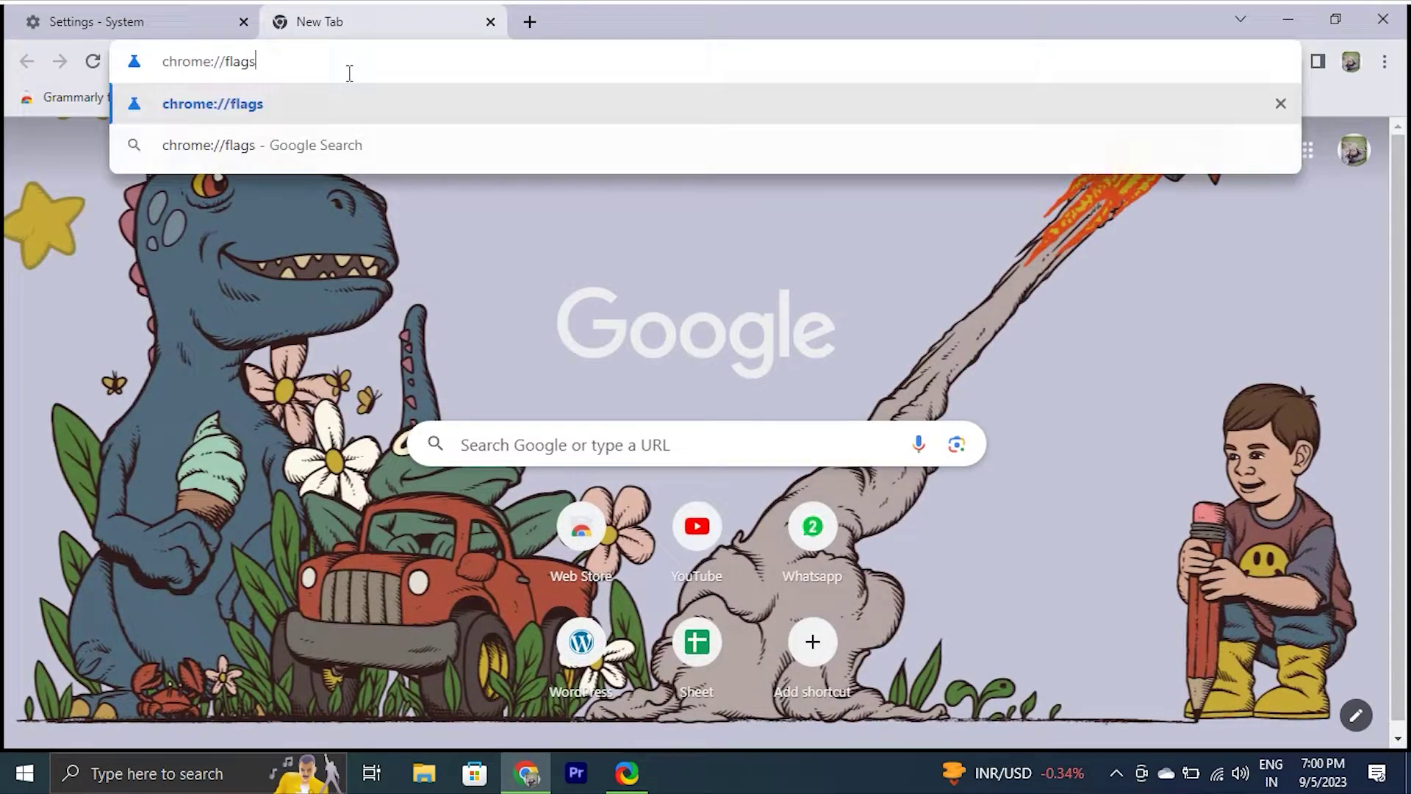
key("Return")
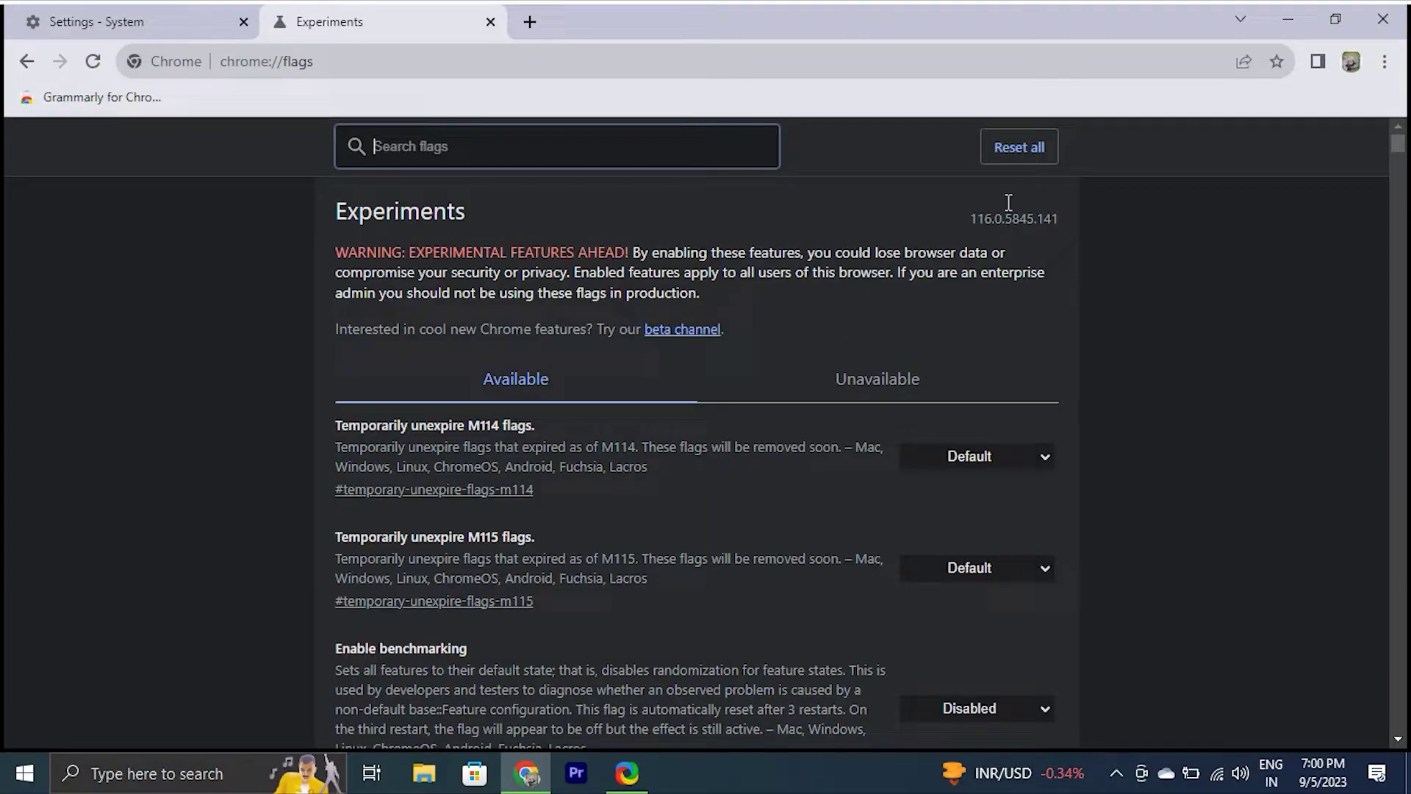
left_click(1029, 157)
left_click(1316, 707)
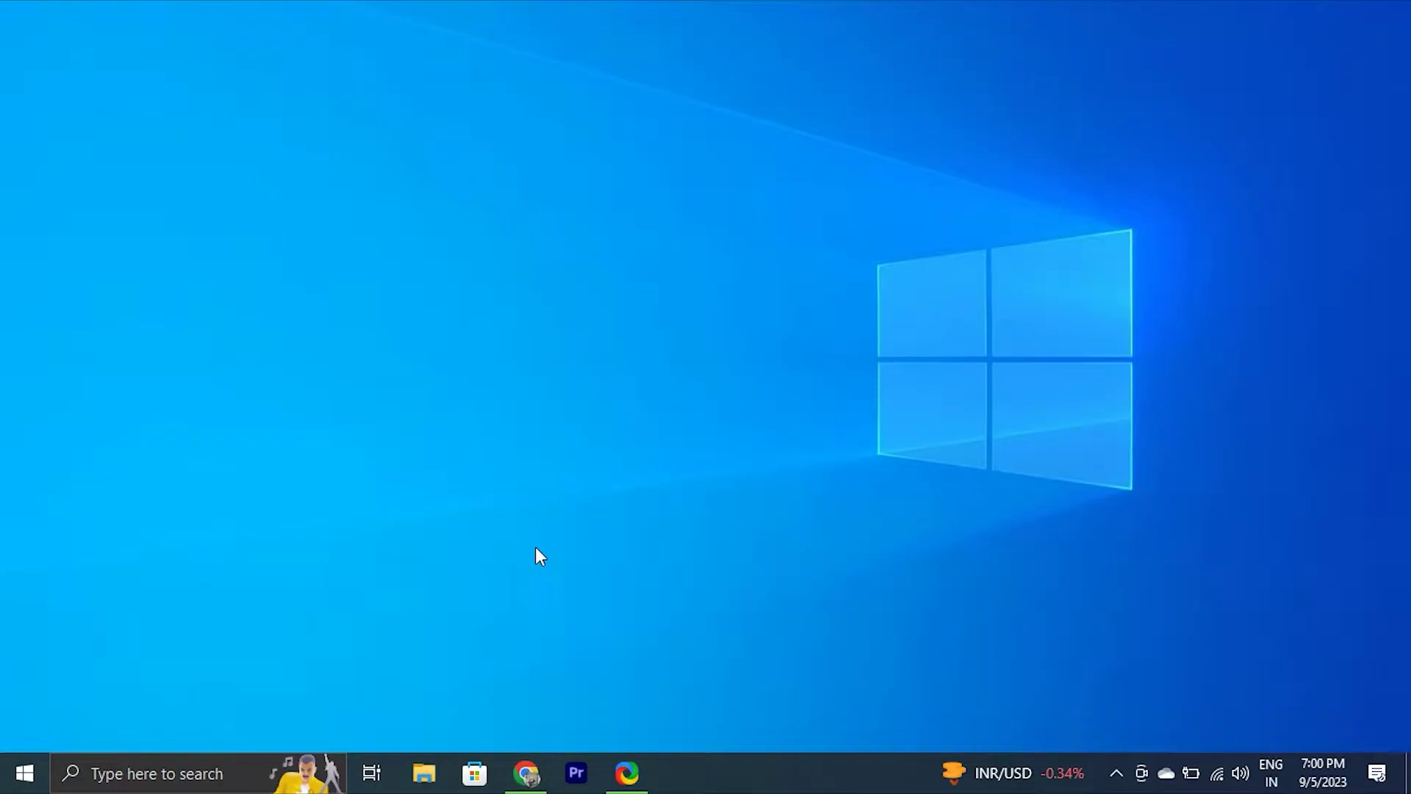
Check About Google Chrome for updates, confirming version 116.0.5845.141, then minimize.
left_click(526, 772)
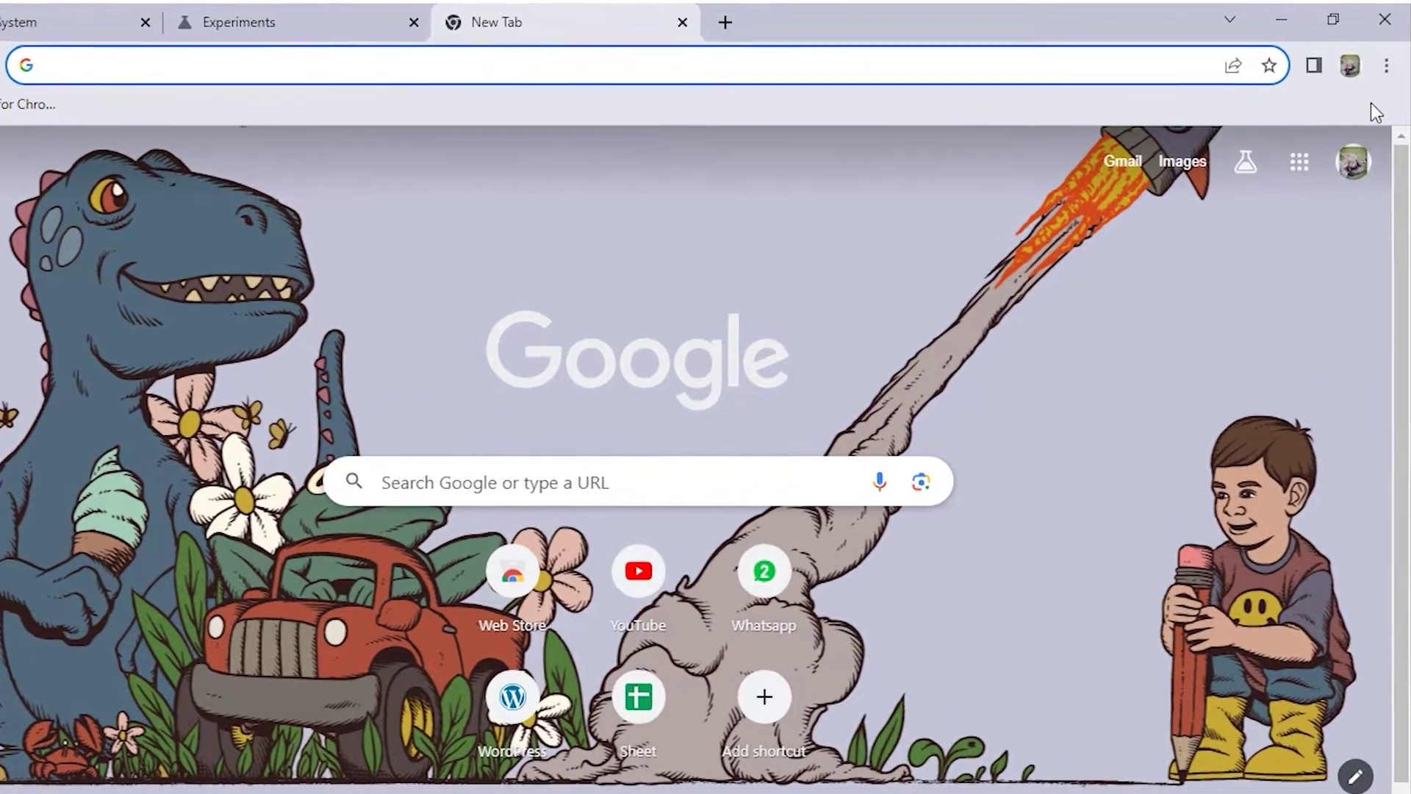
left_click(1384, 61)
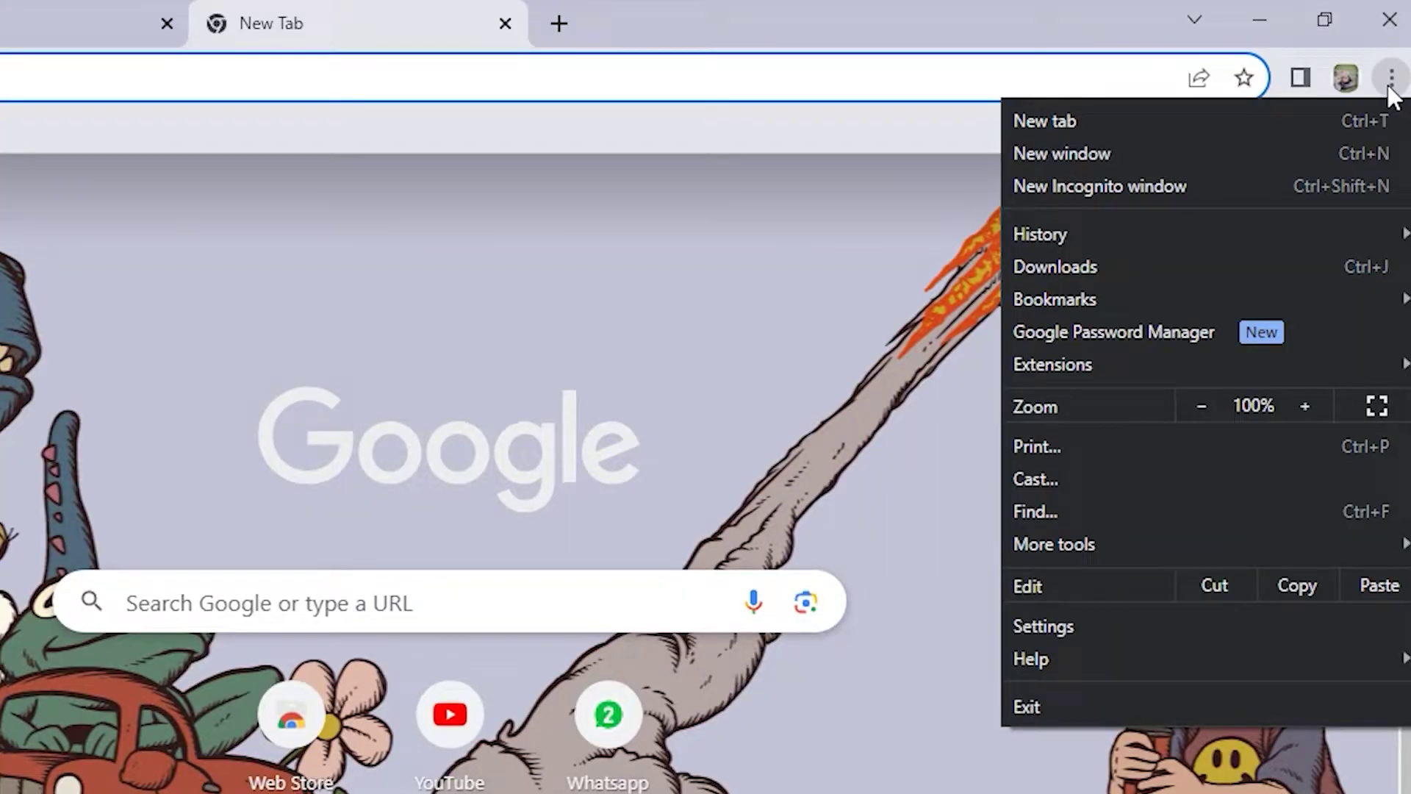
mouse_move(1080, 658)
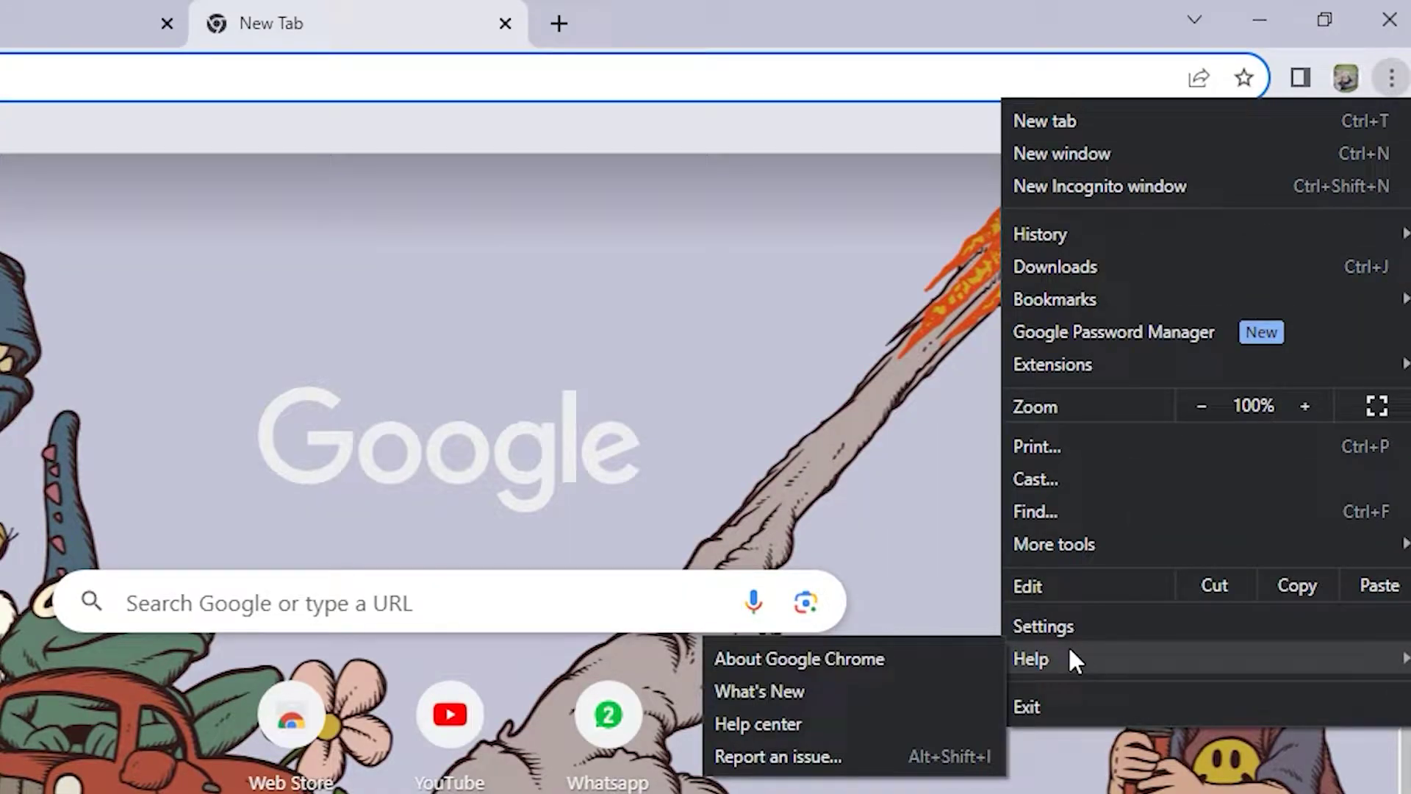
left_click(962, 659)
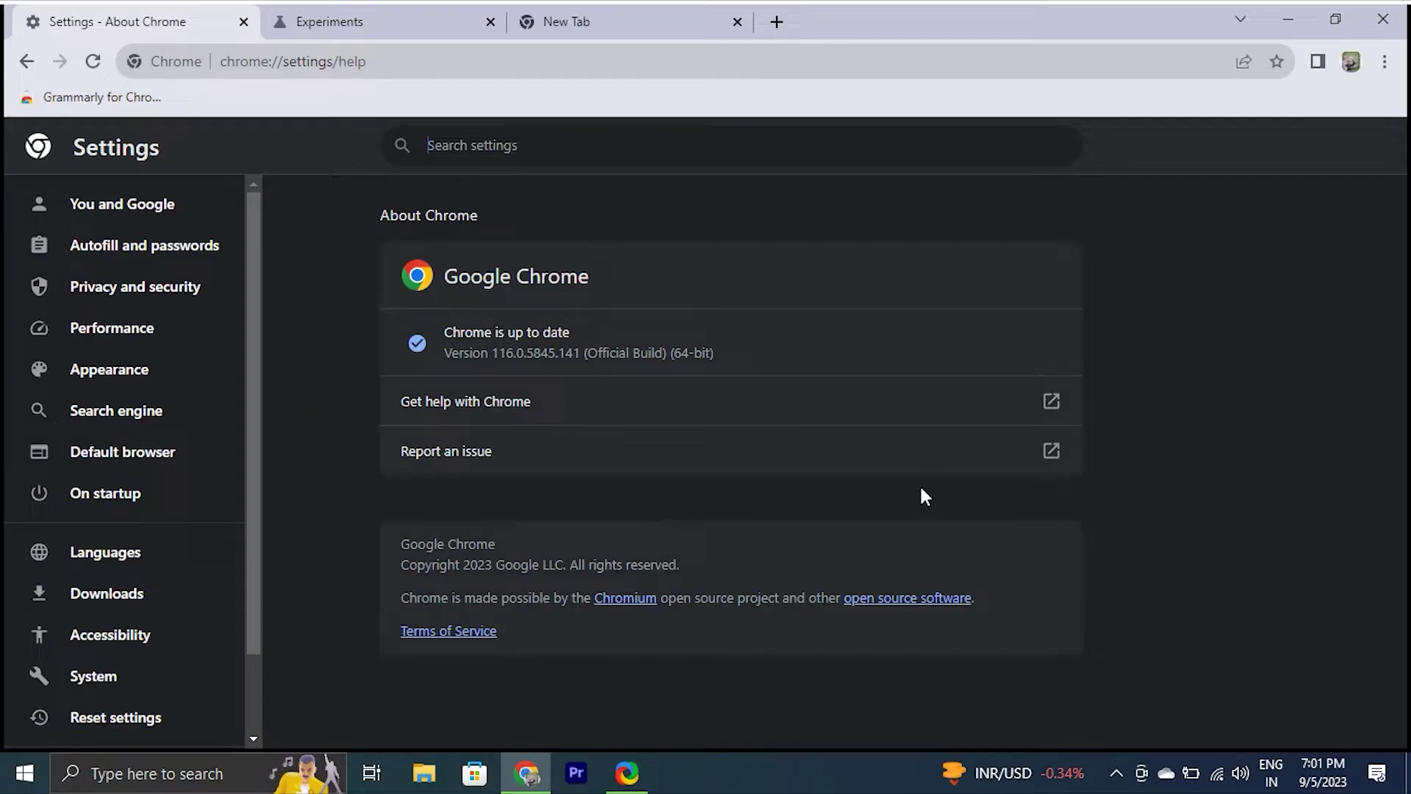
left_click(1287, 20)
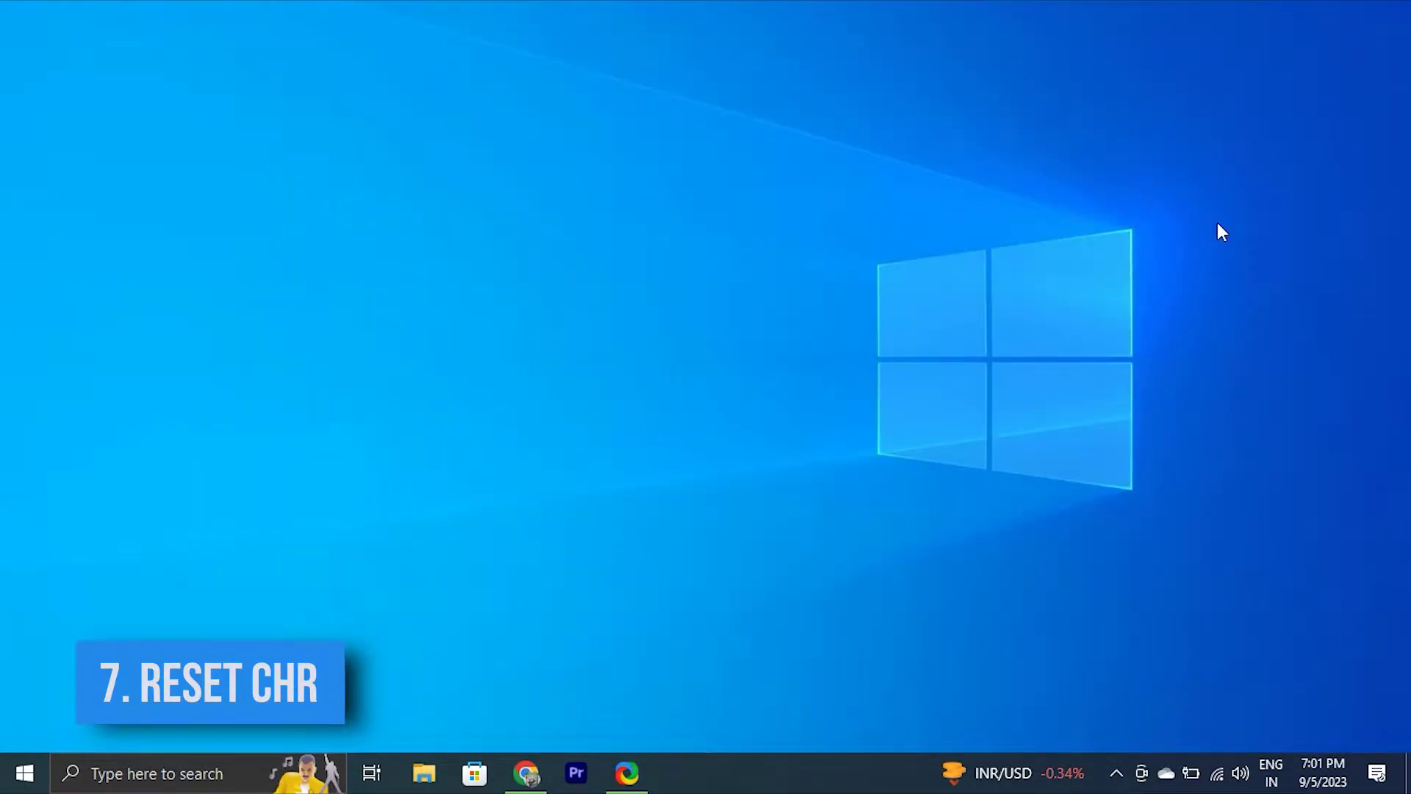
Raise the 'Restore settings to their original defaults' confirmation in Chrome's Reset settings, then minimize.
left_click(525, 772)
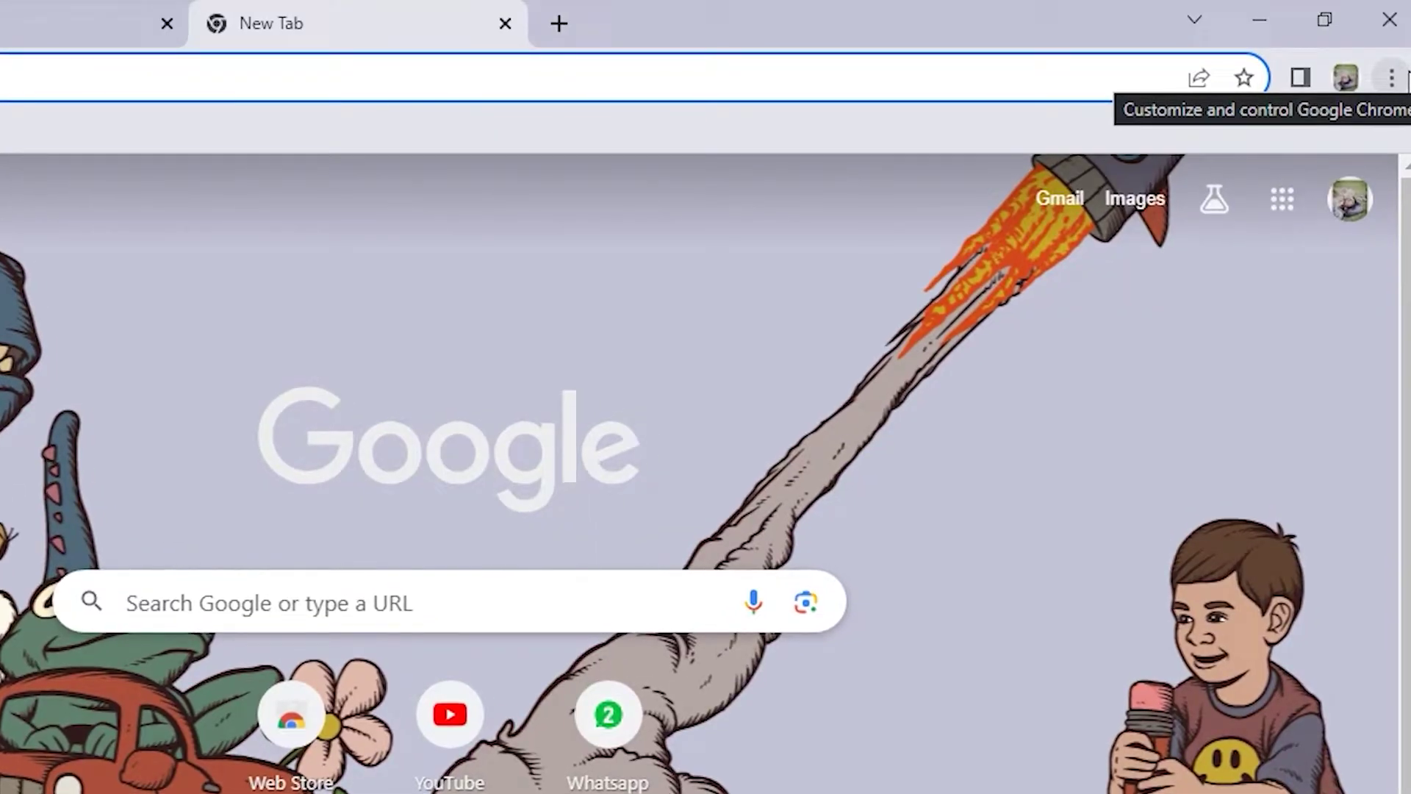
left_click(1384, 61)
left_click(1065, 626)
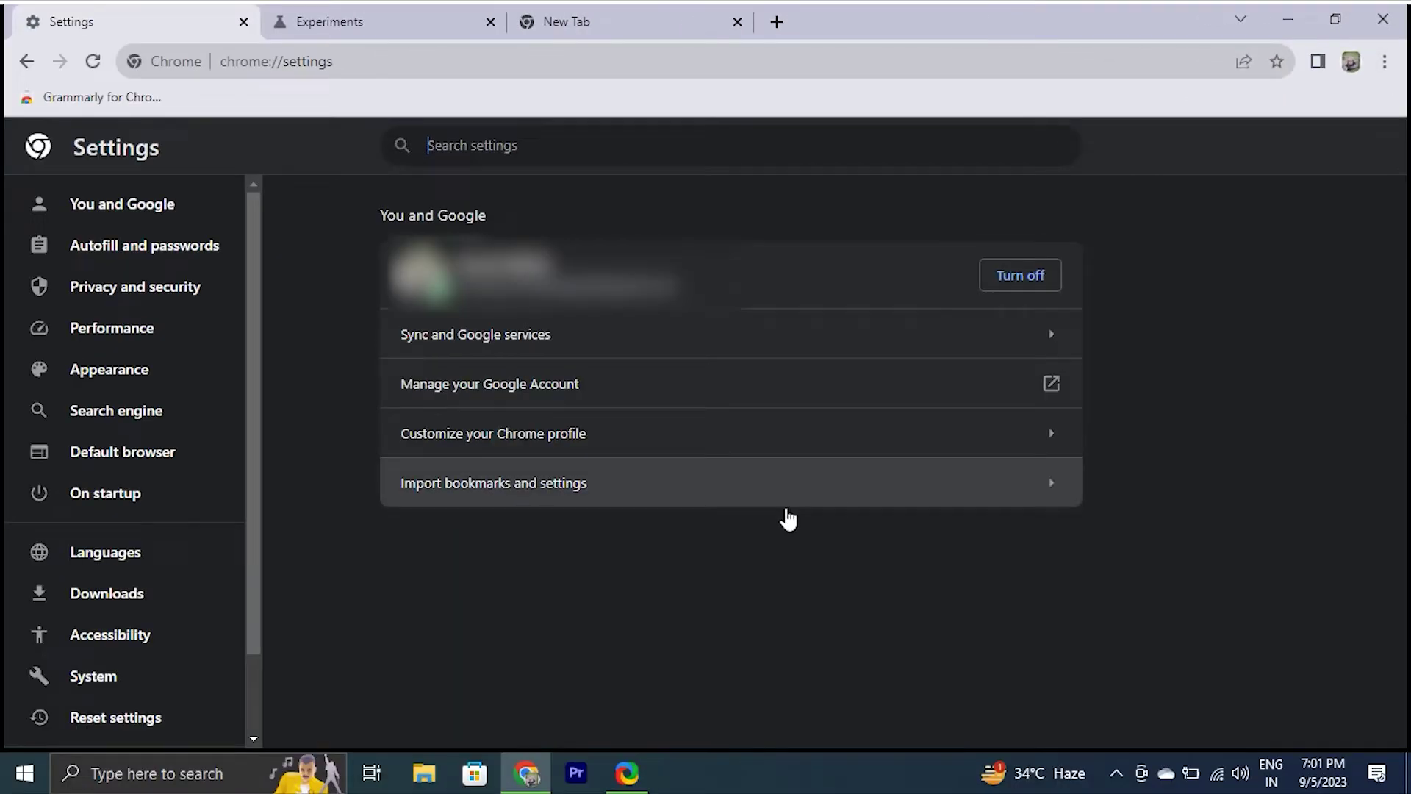
scroll(158, 635, "down", 2)
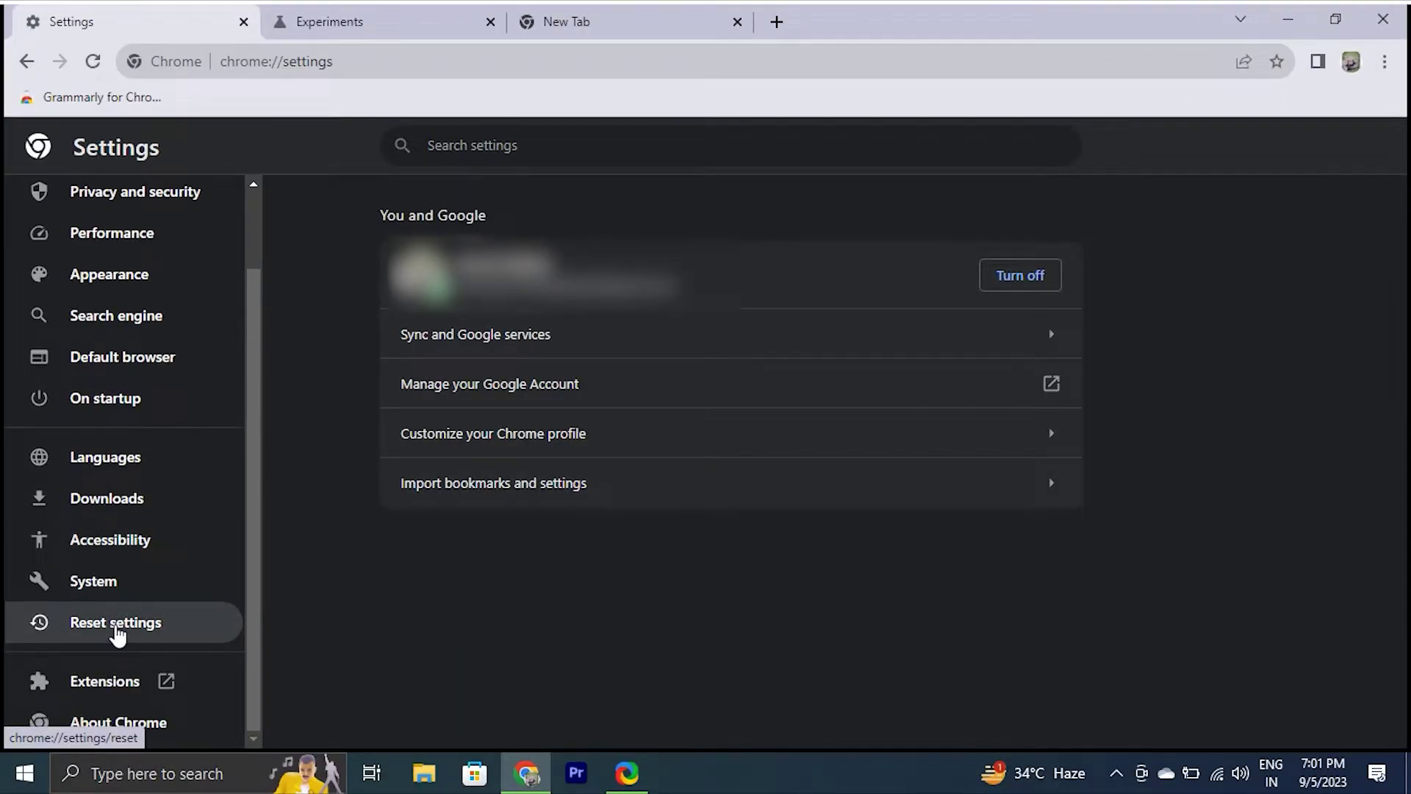
left_click(117, 629)
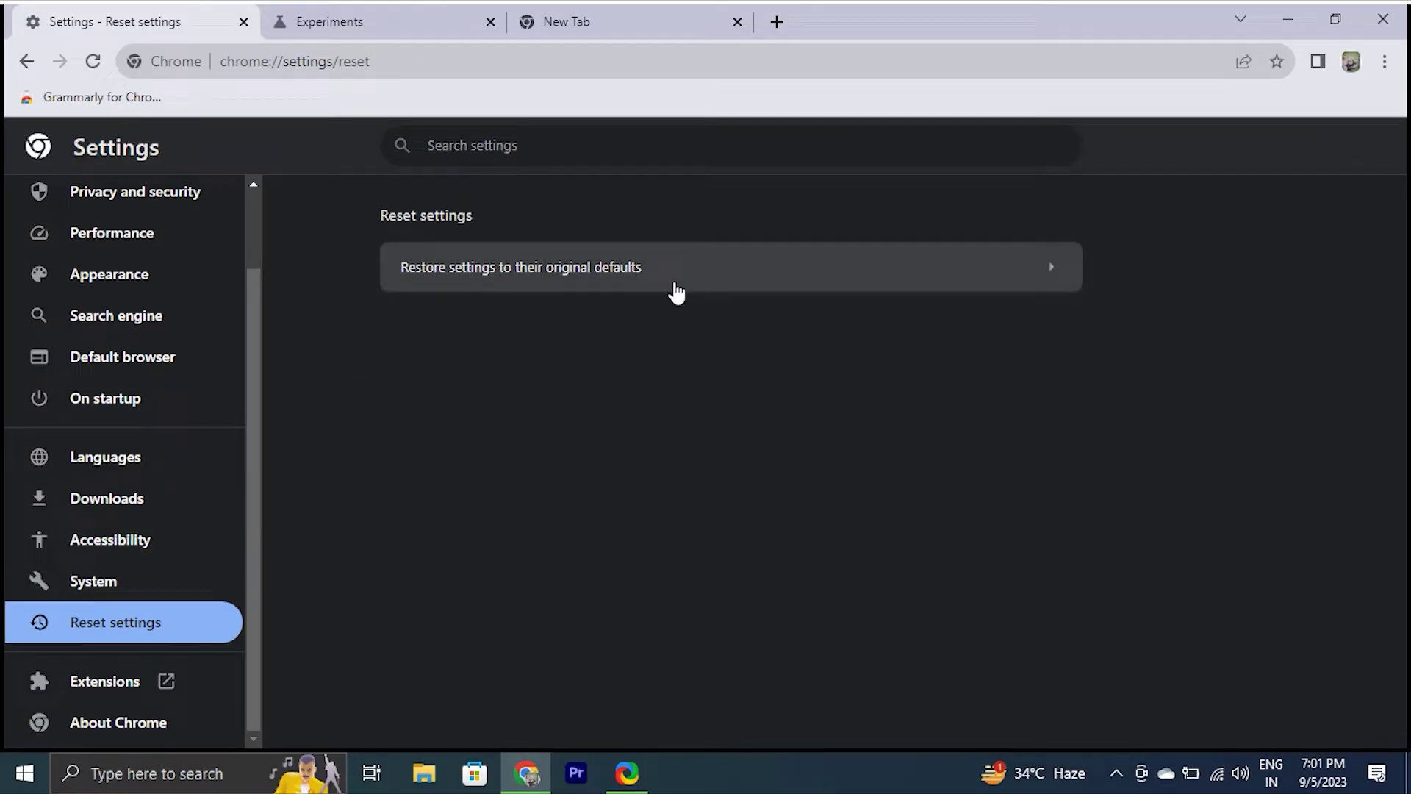
left_click(1055, 276)
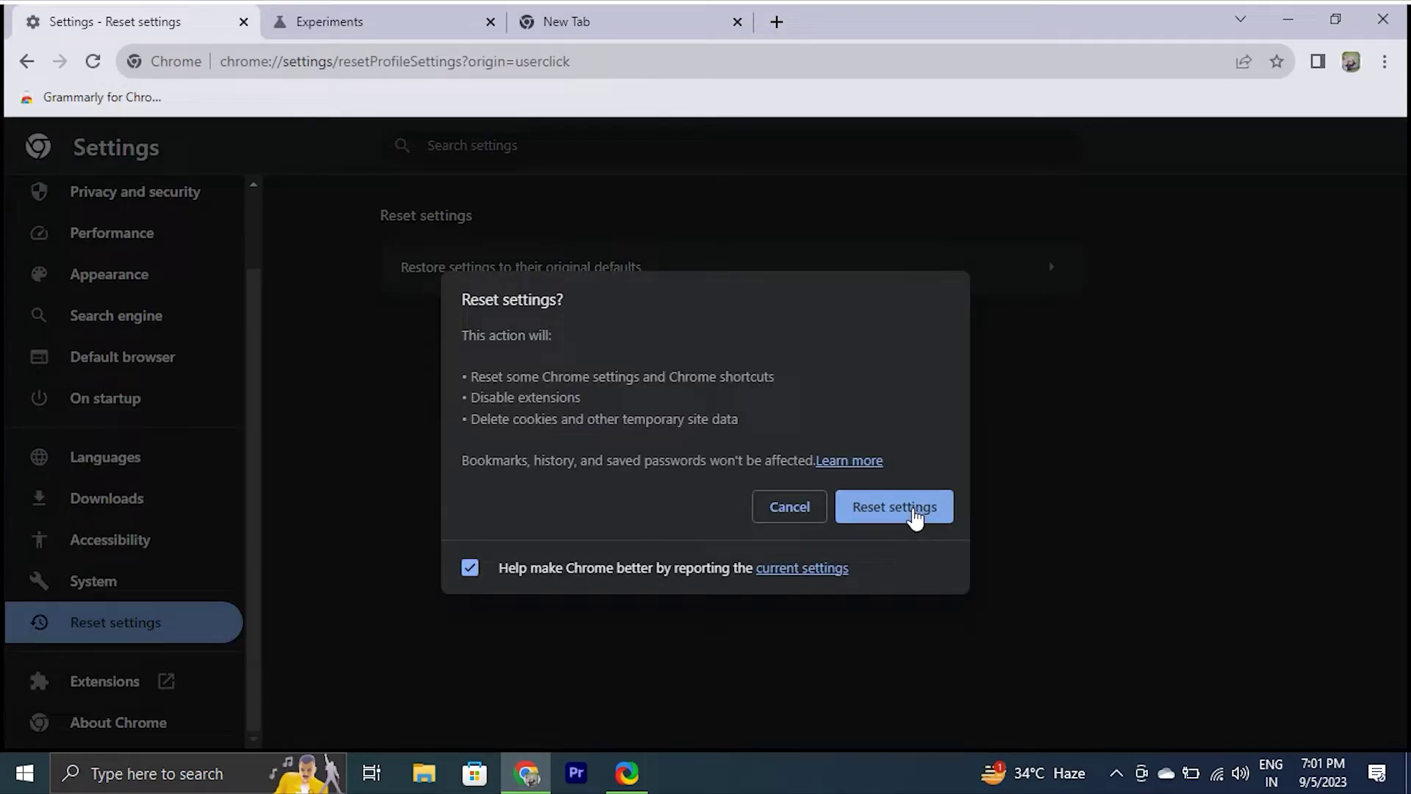
left_click(1284, 2)
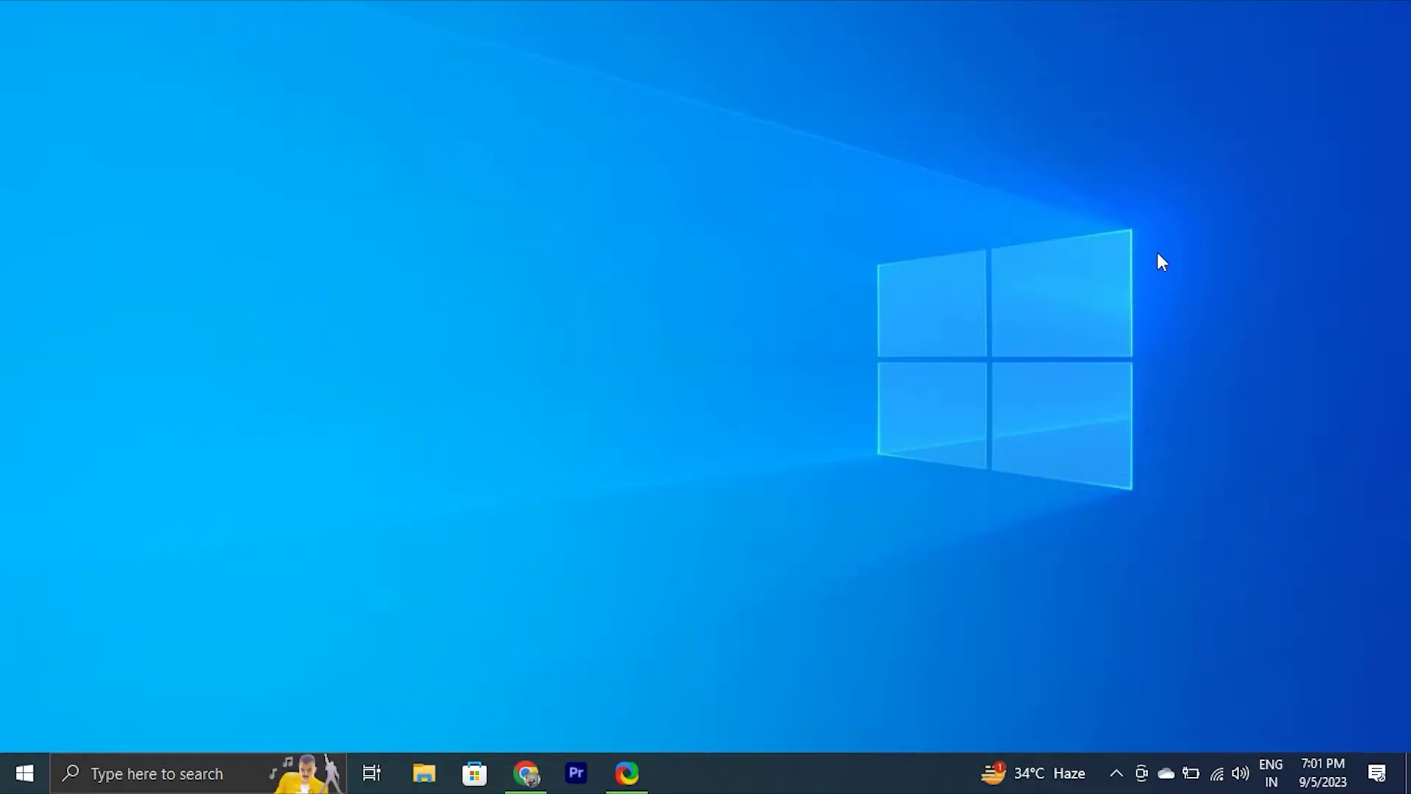
Run devmgmt.msc from the Win+R Run box to launch Device Manager.
left_click(1115, 777)
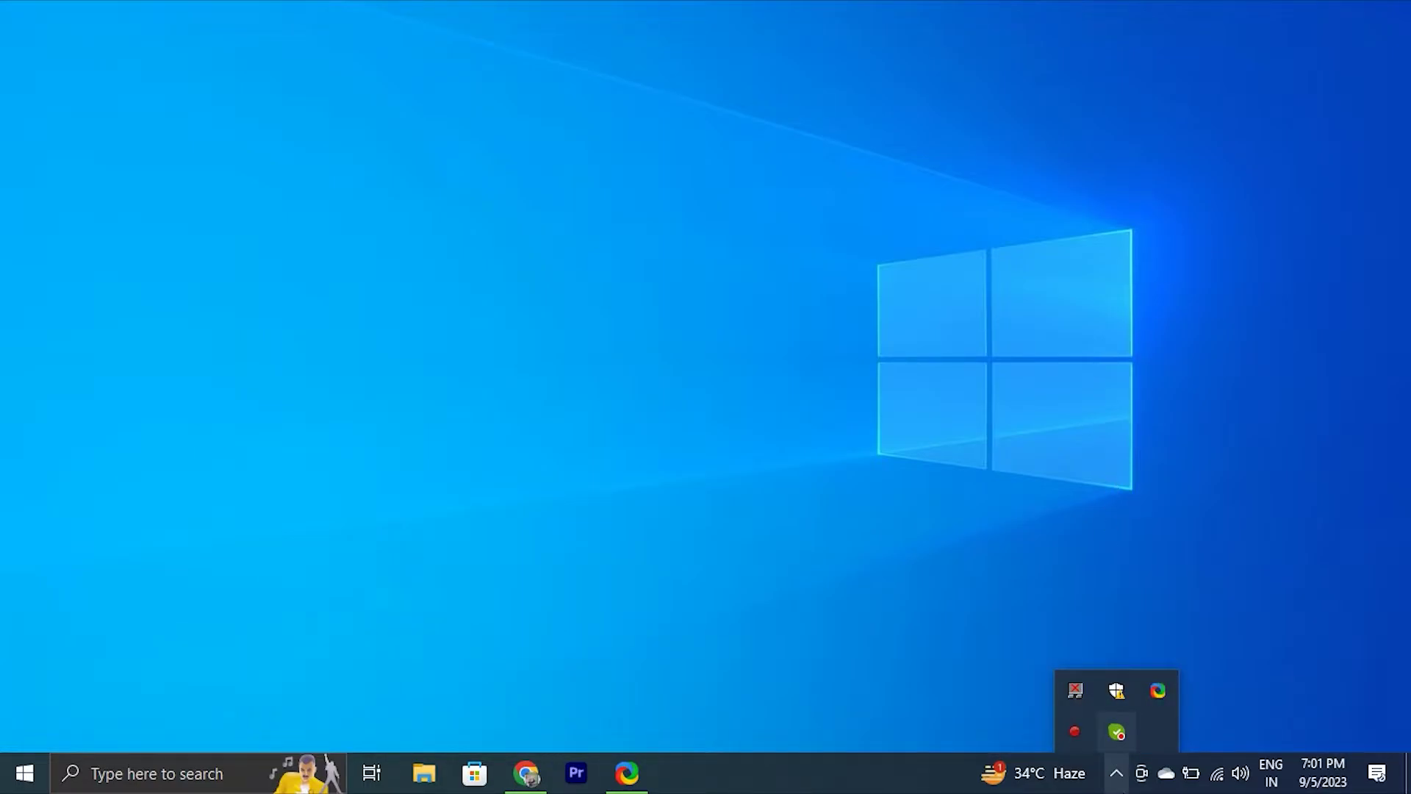
left_click(1115, 778)
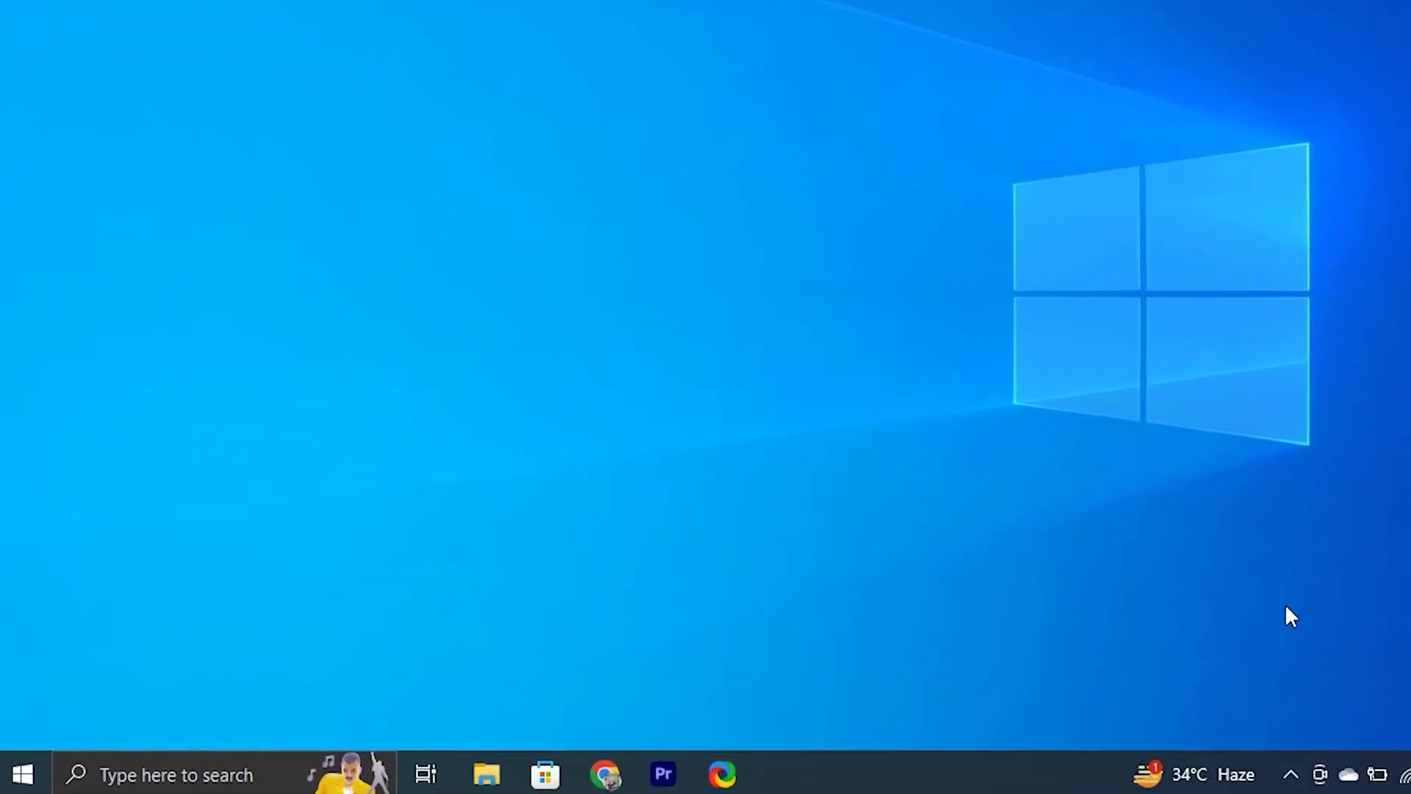
key("super+r")
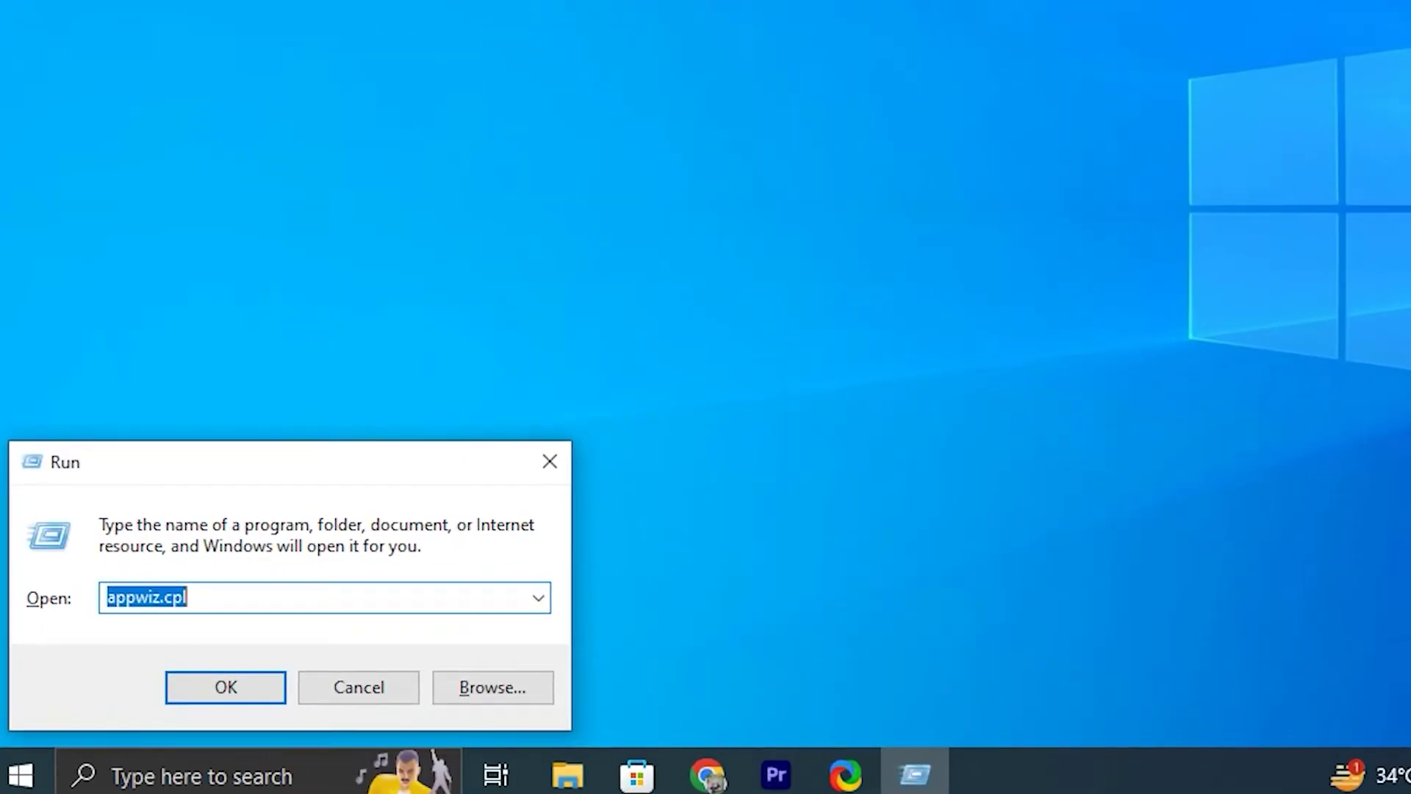
type("de")
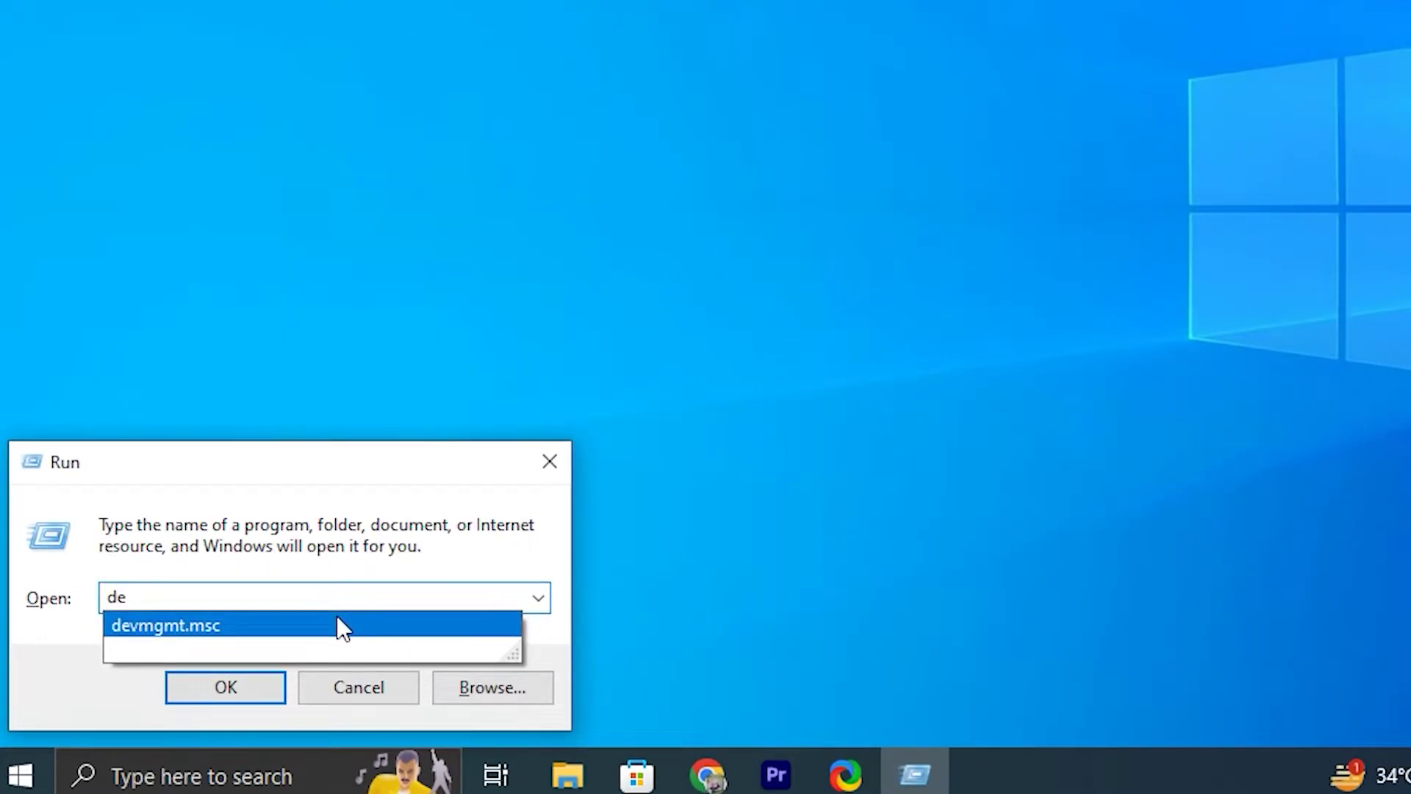
left_click(337, 624)
left_click(228, 694)
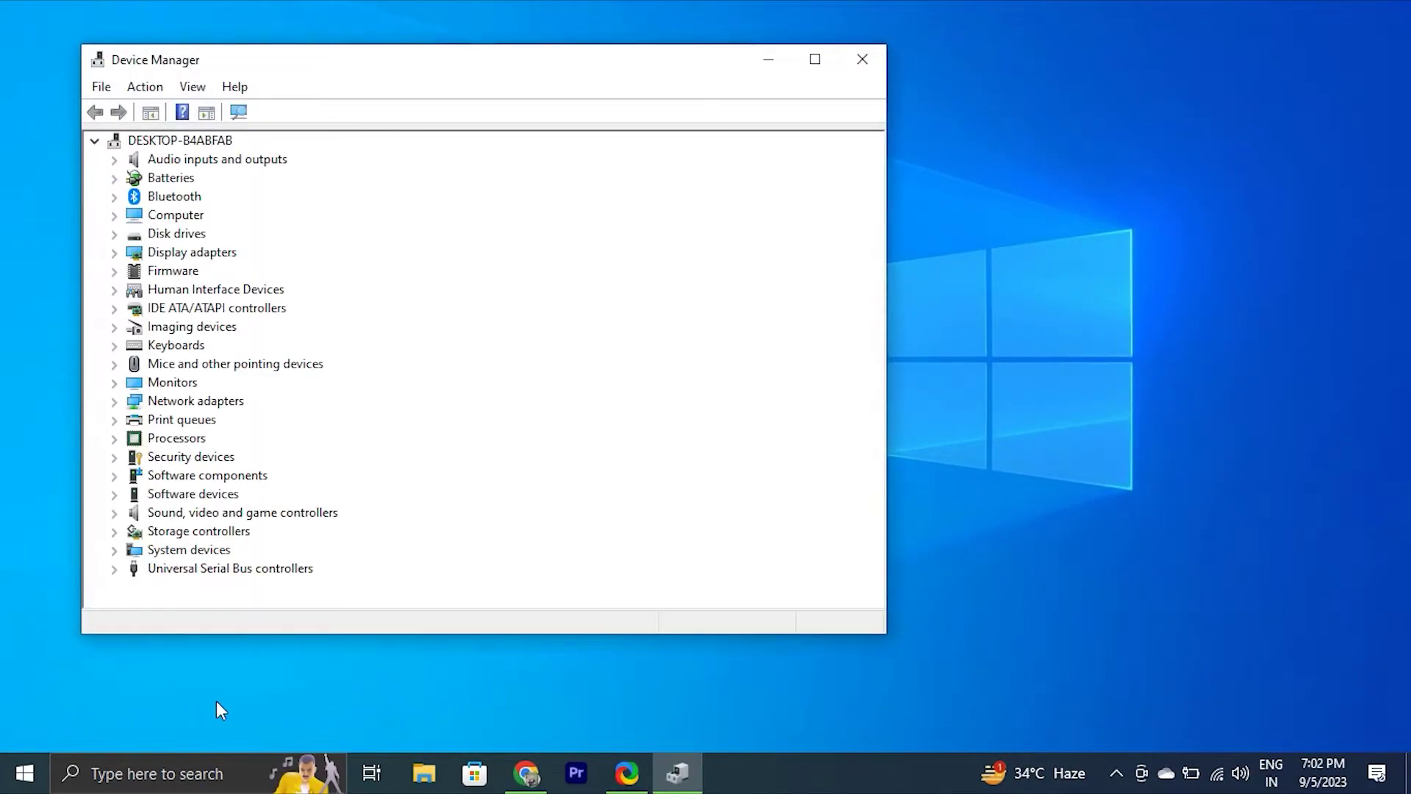
Maximize Device Manager and uninstall the NVIDIA GeForce 920MX under Display adapters.
left_click(805, 62)
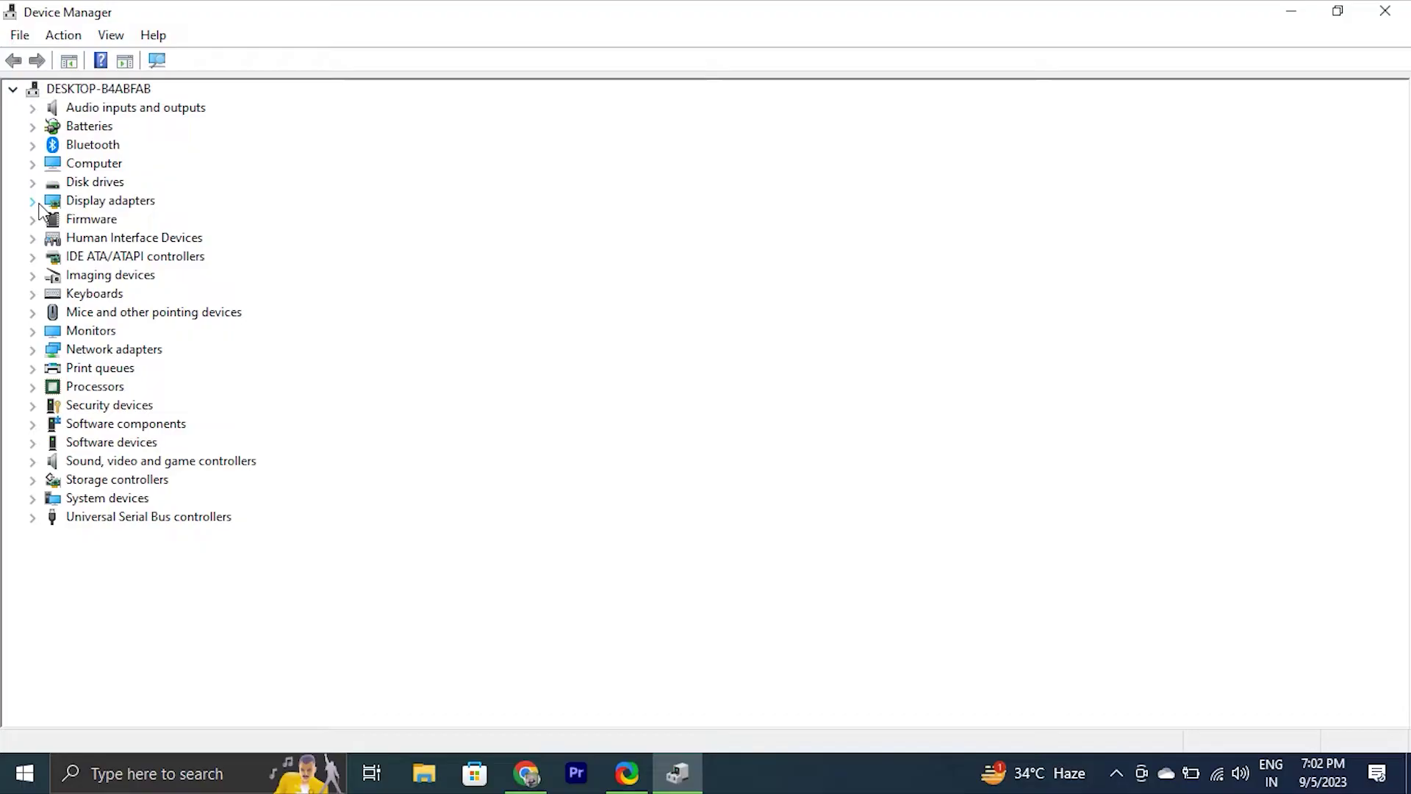
double_click(94, 209)
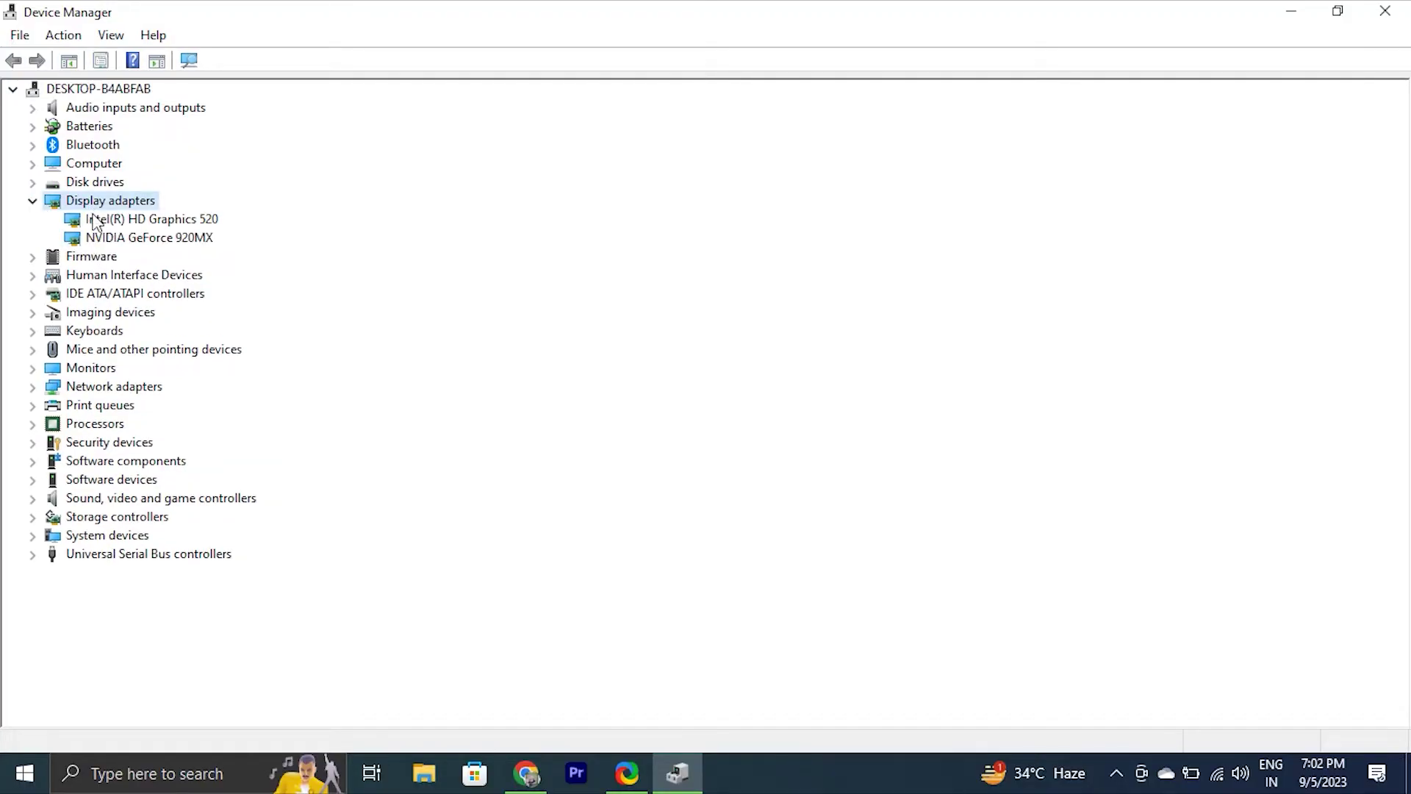
right_click(135, 242)
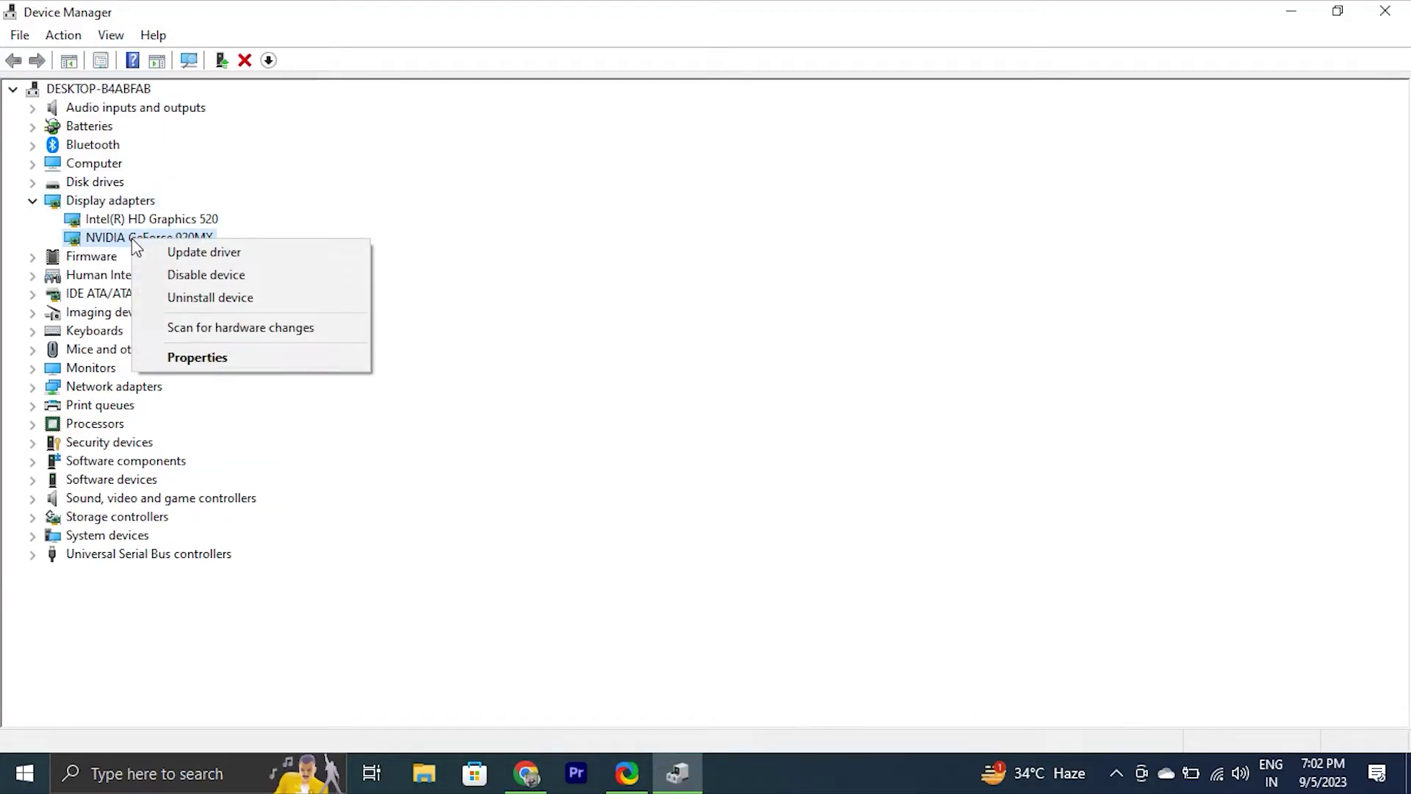
left_click(205, 298)
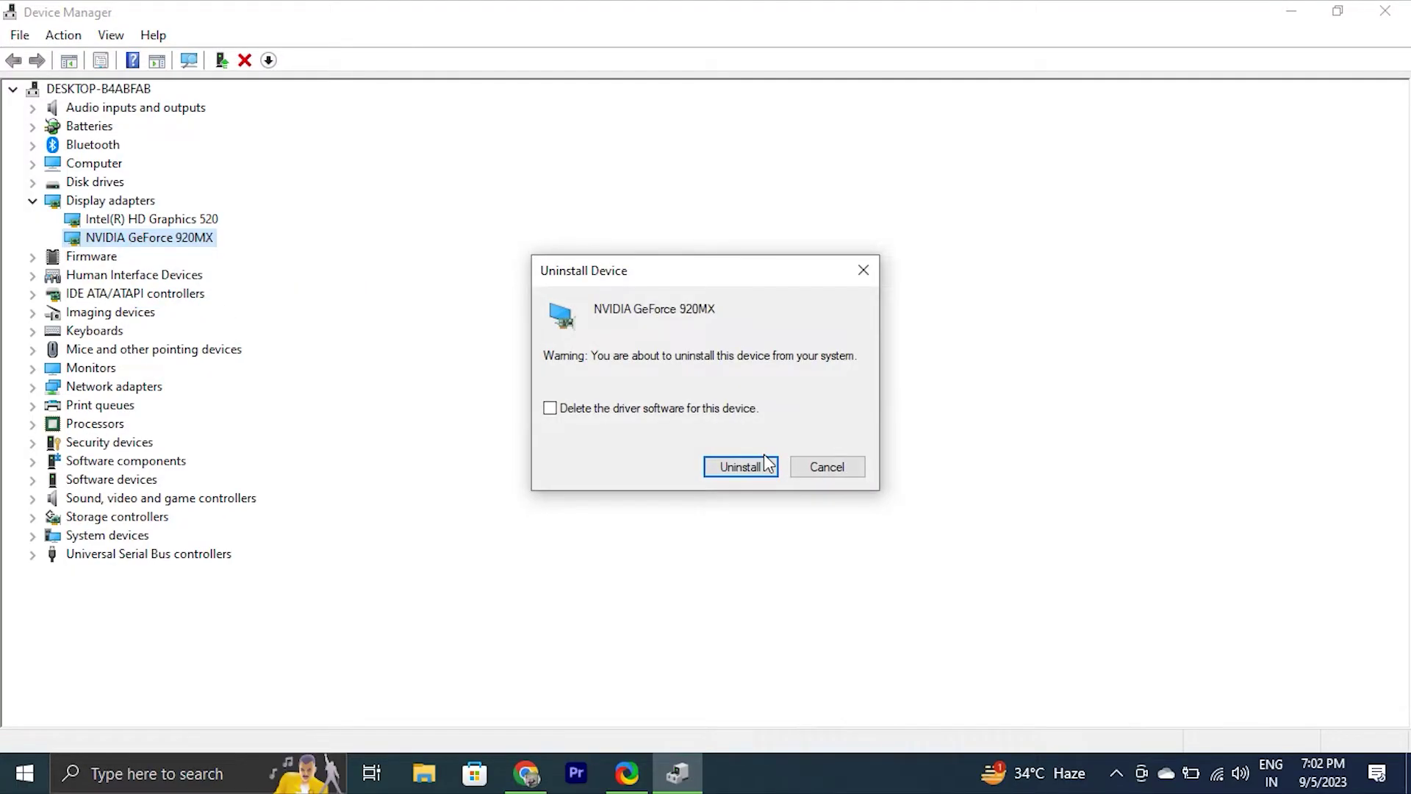
left_click(751, 469)
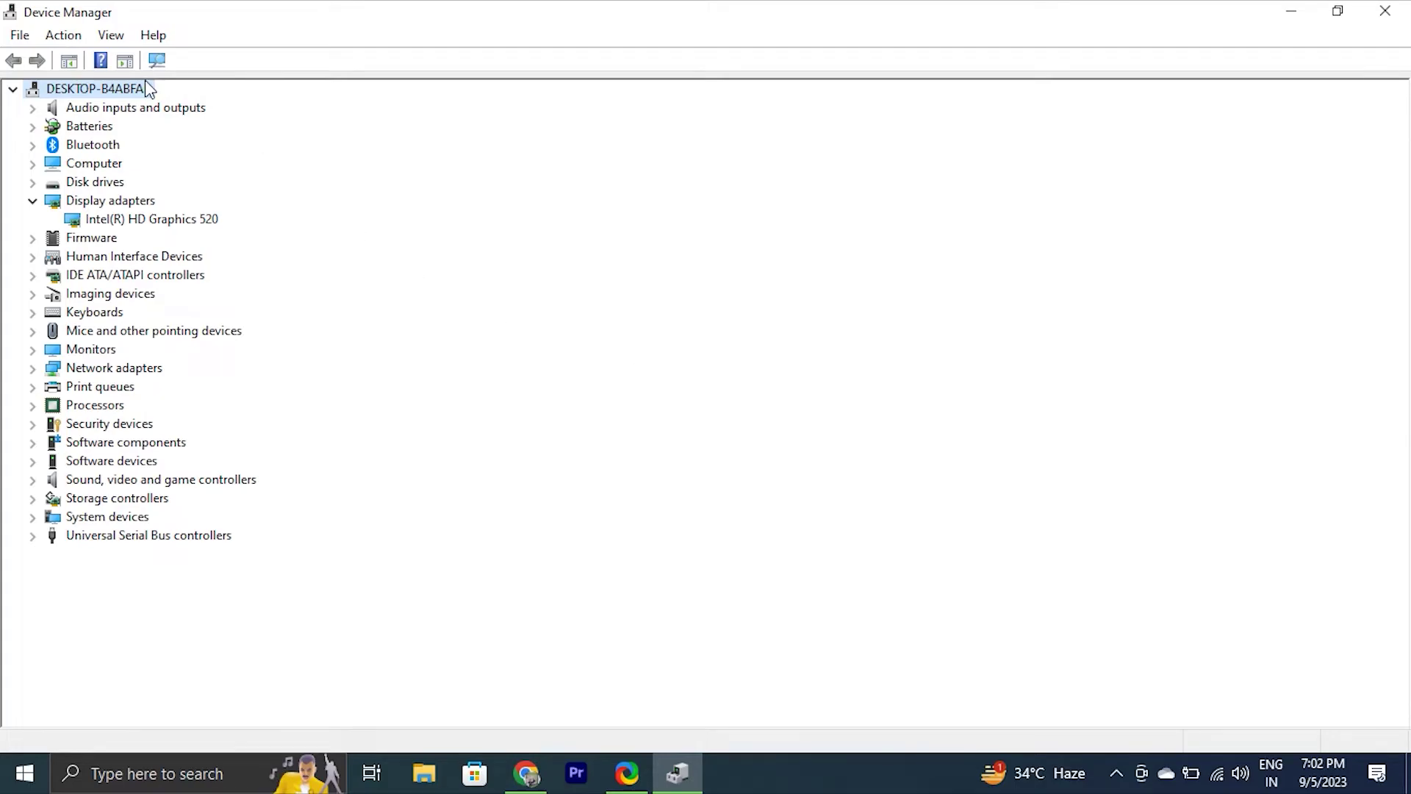
Scan for hardware changes so the NVIDIA GeForce 920MX reappears under Display adapters.
left_click(74, 39)
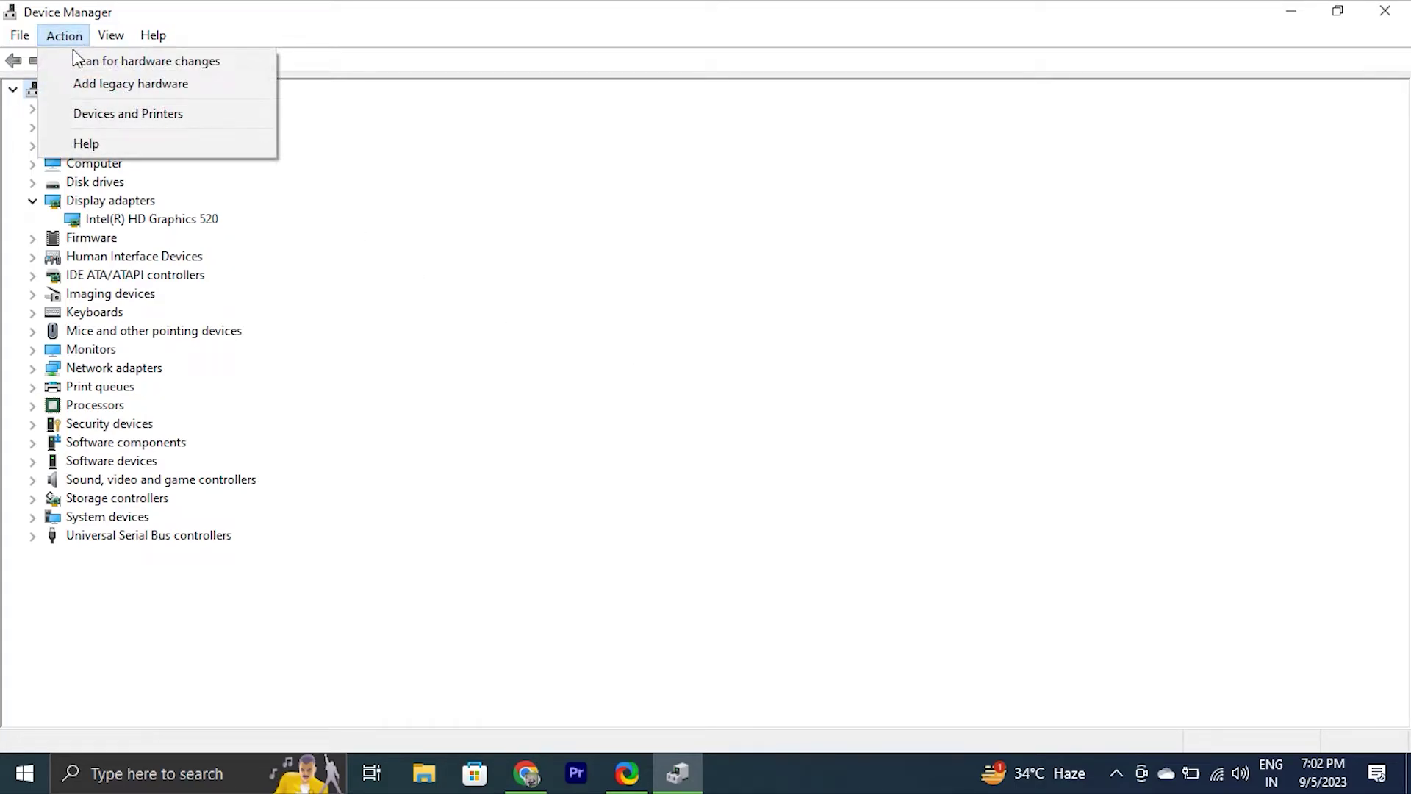
left_click(77, 63)
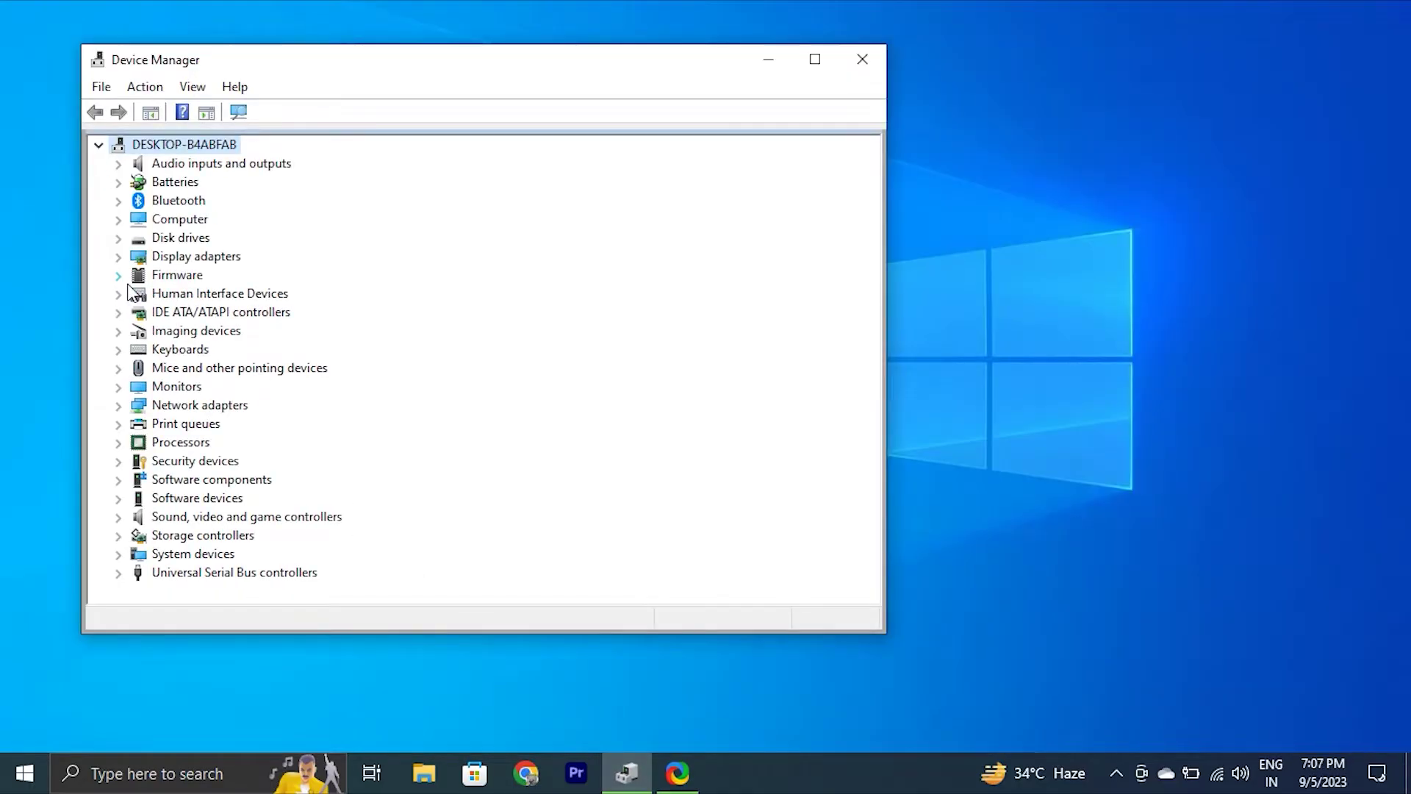
left_click(118, 256)
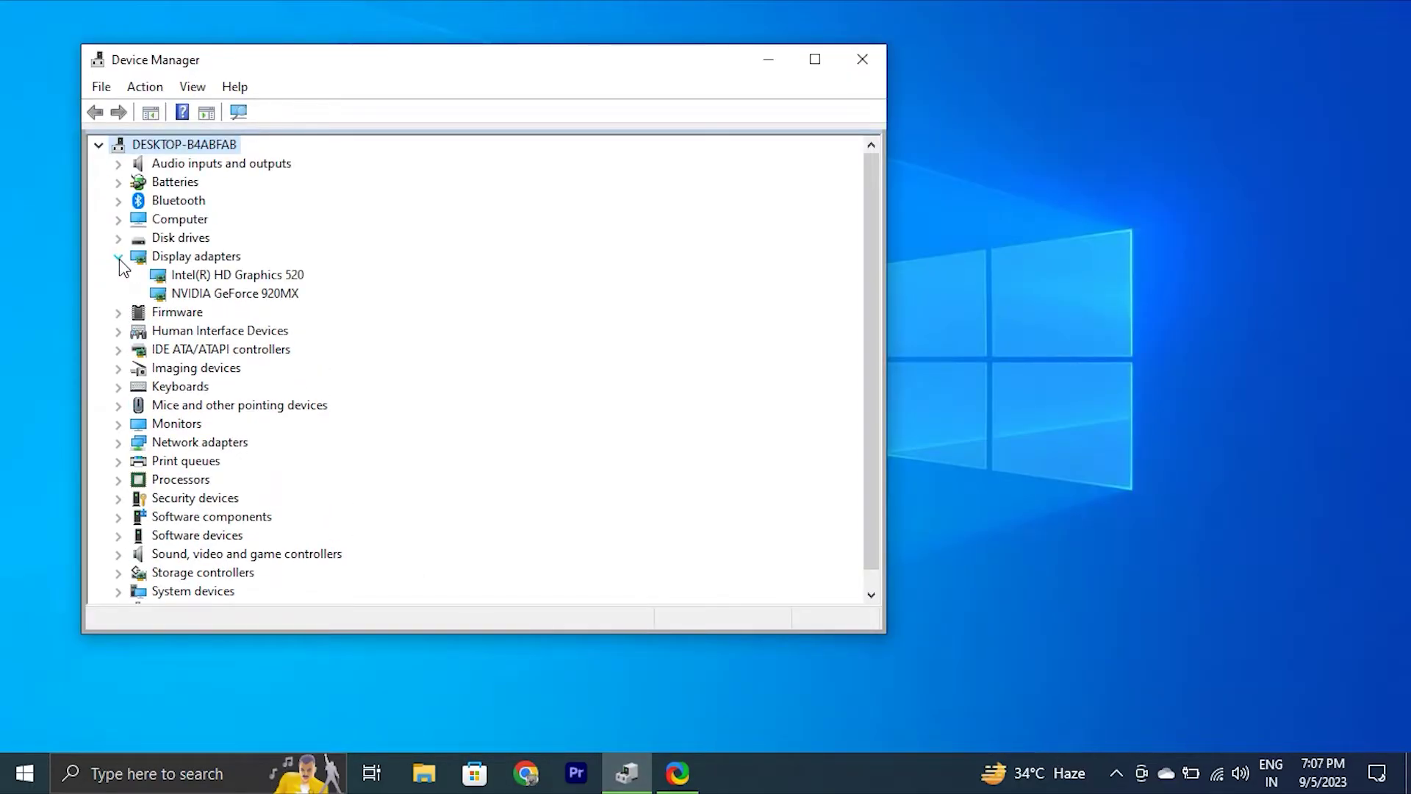
Search automatically for an NVIDIA GeForce 920MX driver; Windows reports the best driver is already installed.
right_click(250, 294)
left_click(247, 299)
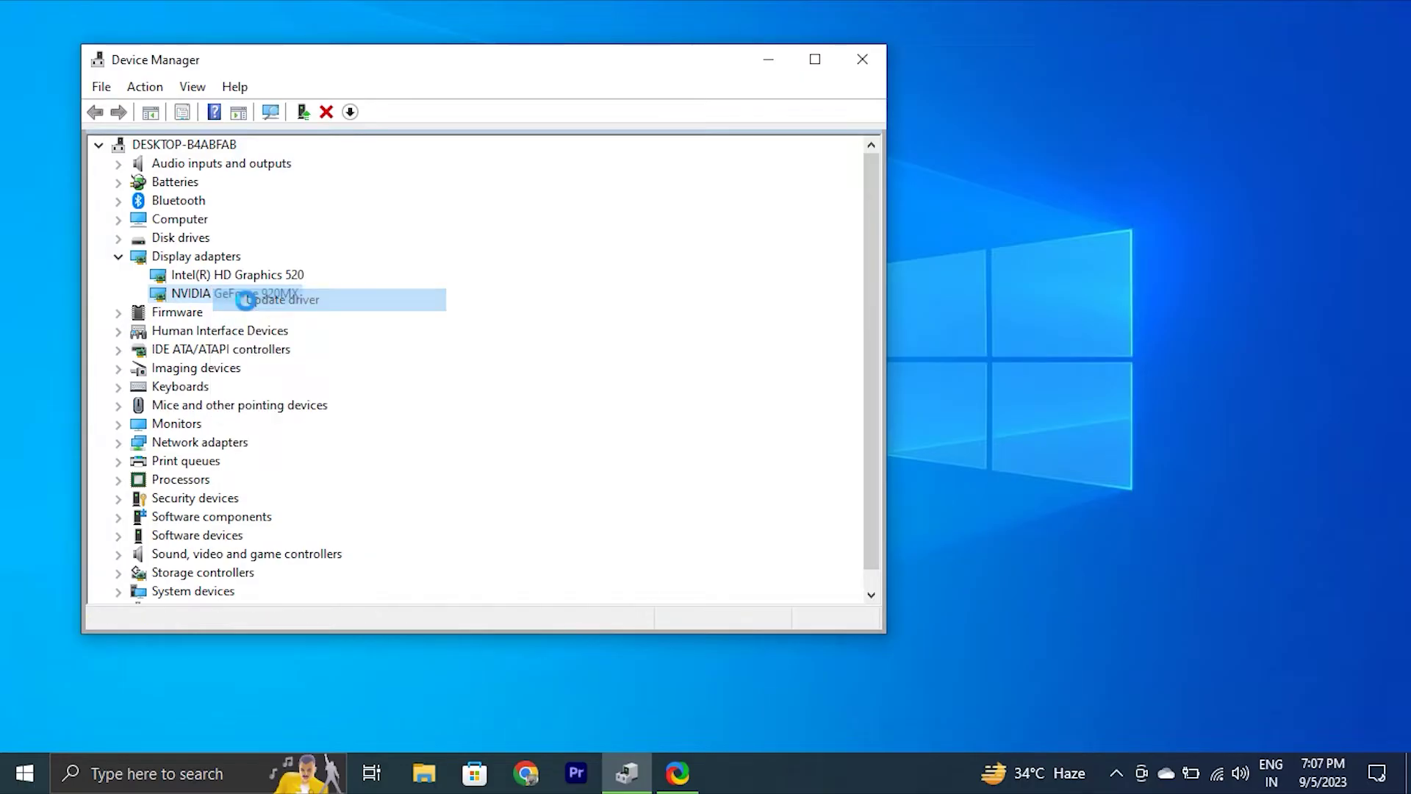
left_click(248, 303)
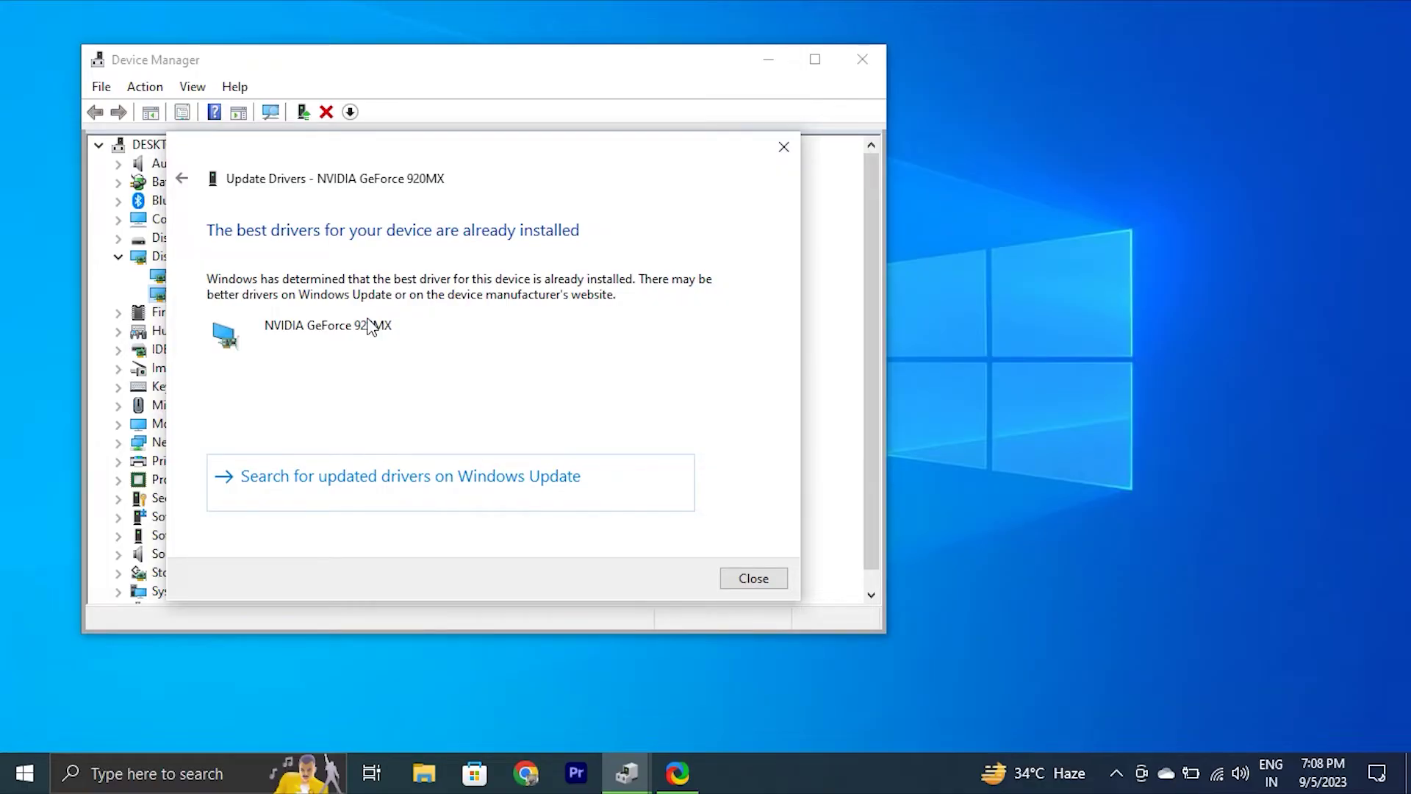
left_click(747, 583)
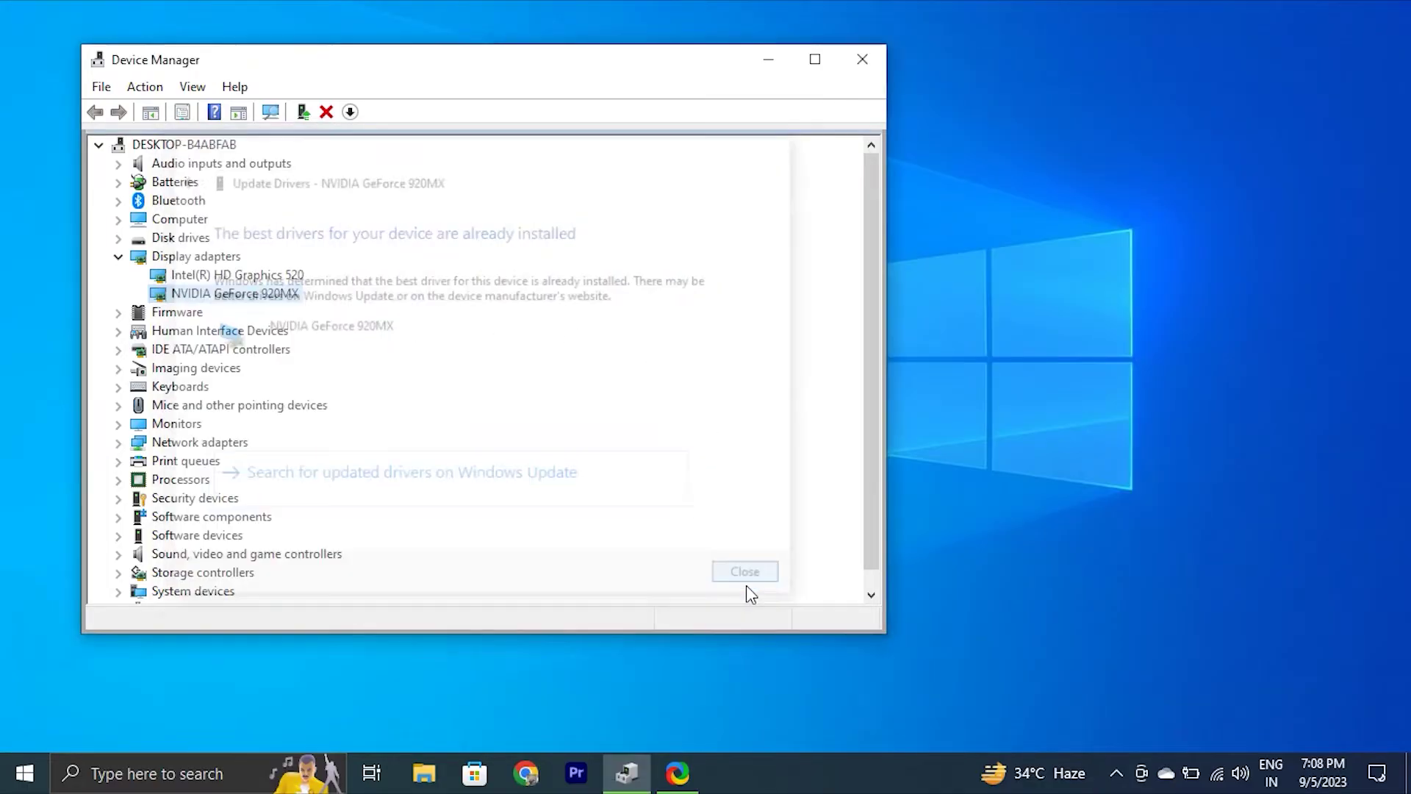
Reinstall the NVIDIA GeForce 920MX driver from the compatible-driver list on this computer.
right_click(269, 294)
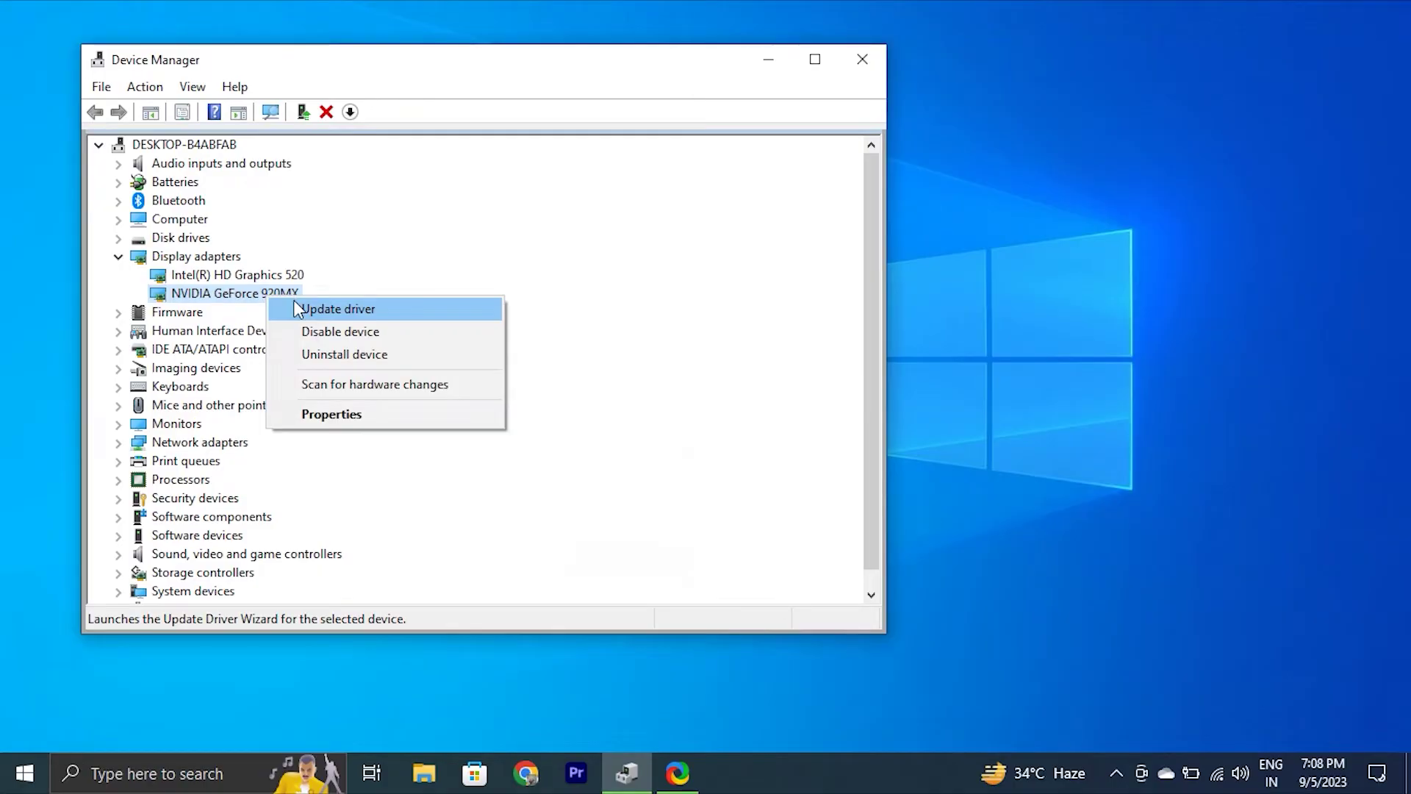
left_click(297, 308)
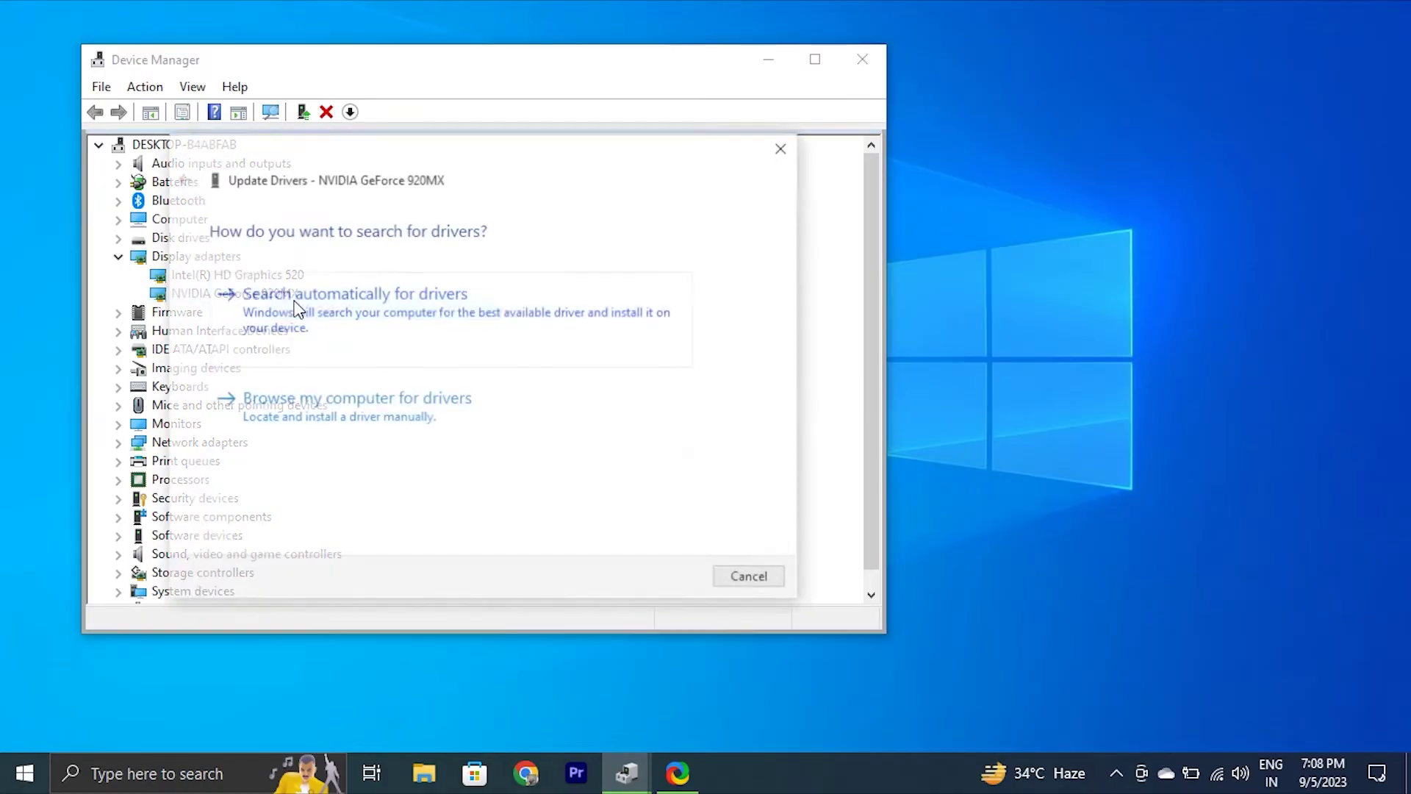
left_click(391, 409)
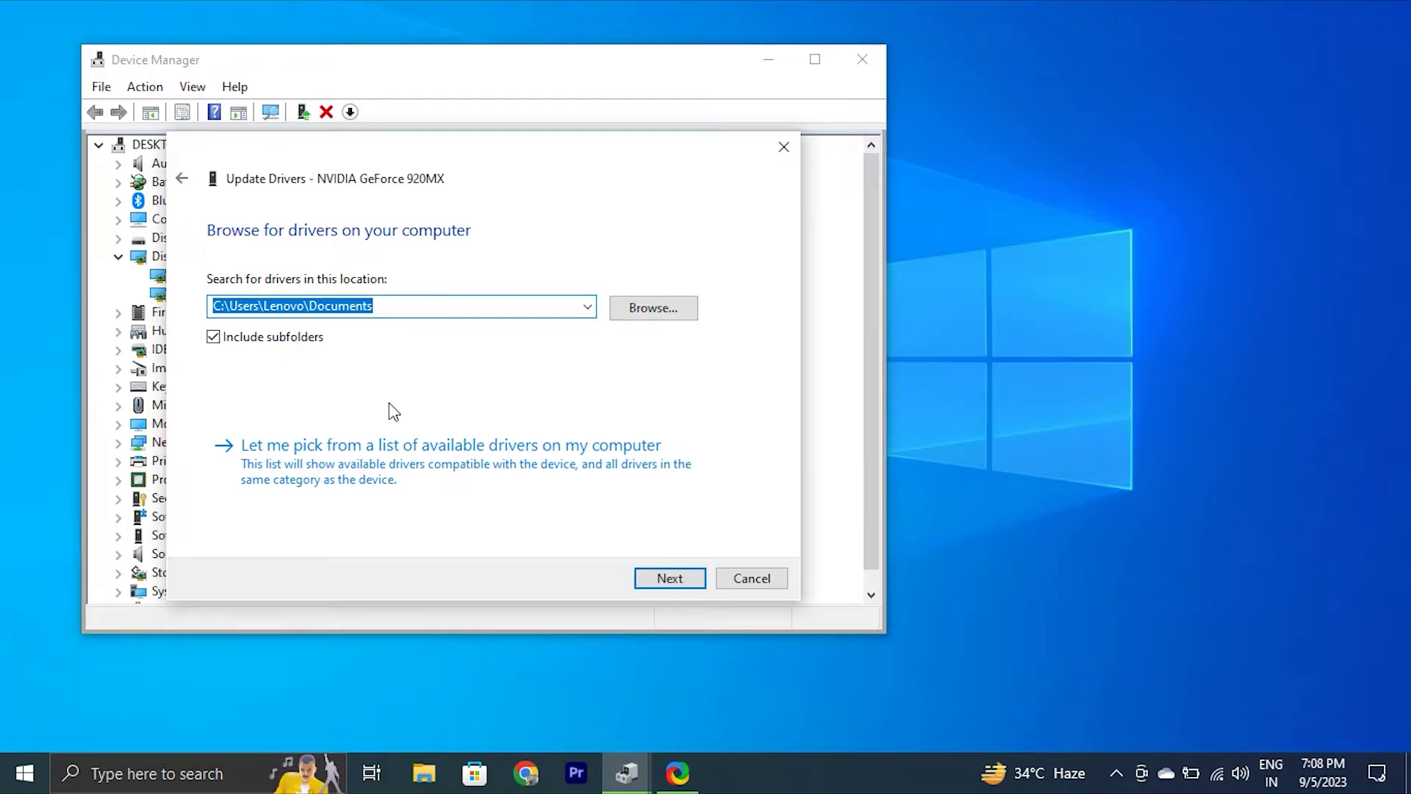
left_click(376, 445)
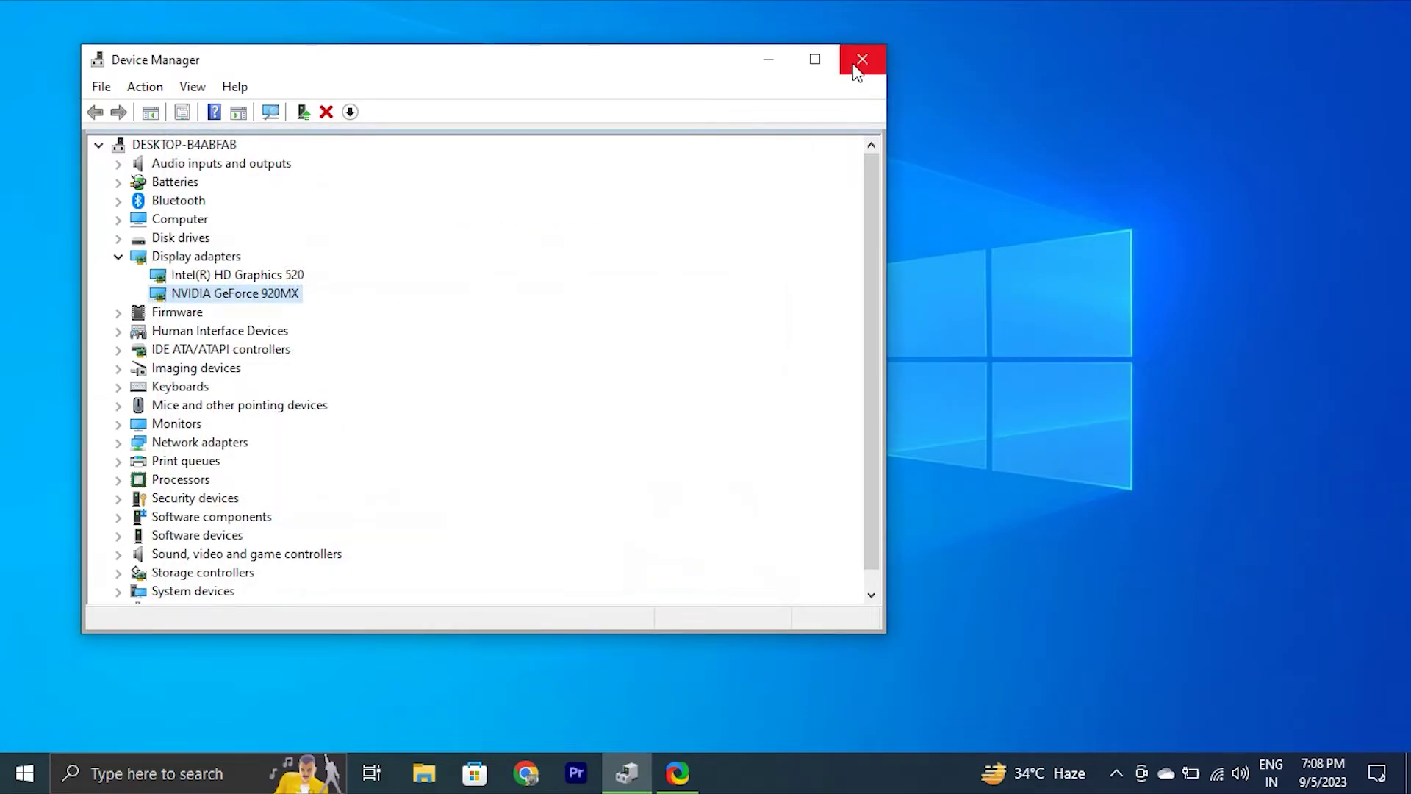
left_click(862, 59)
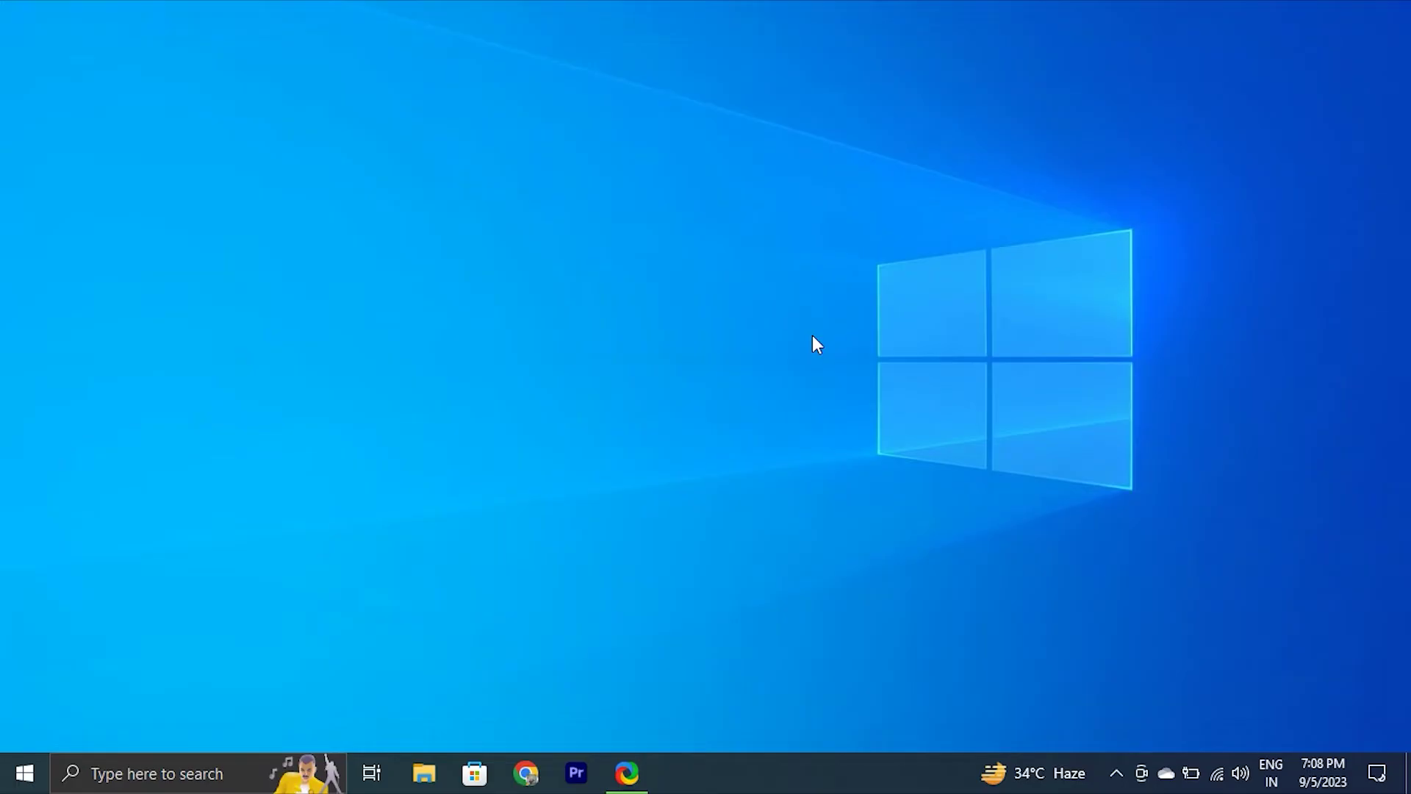
Run appwiz.cpl from the Run box to open Programs and Features.
key("super+r")
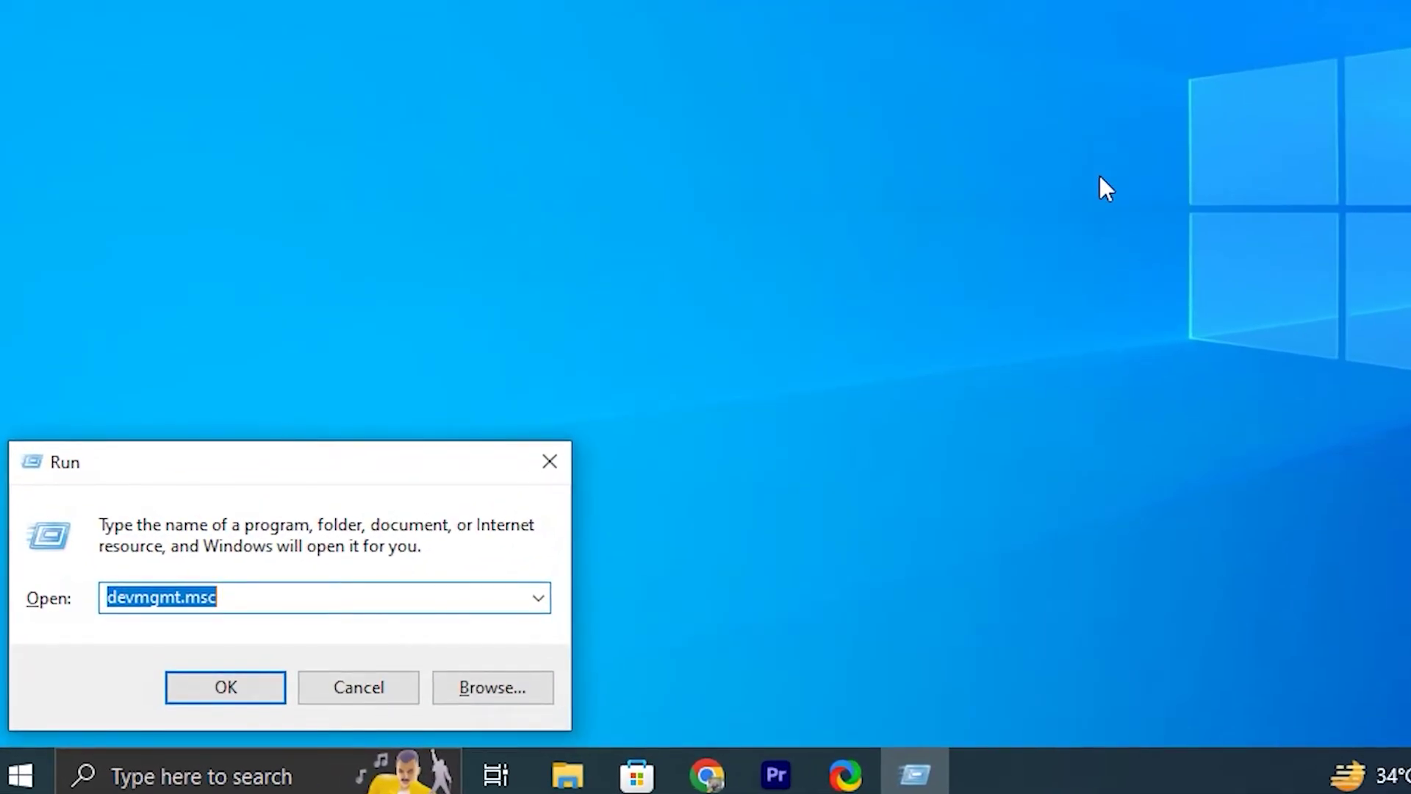
type("app")
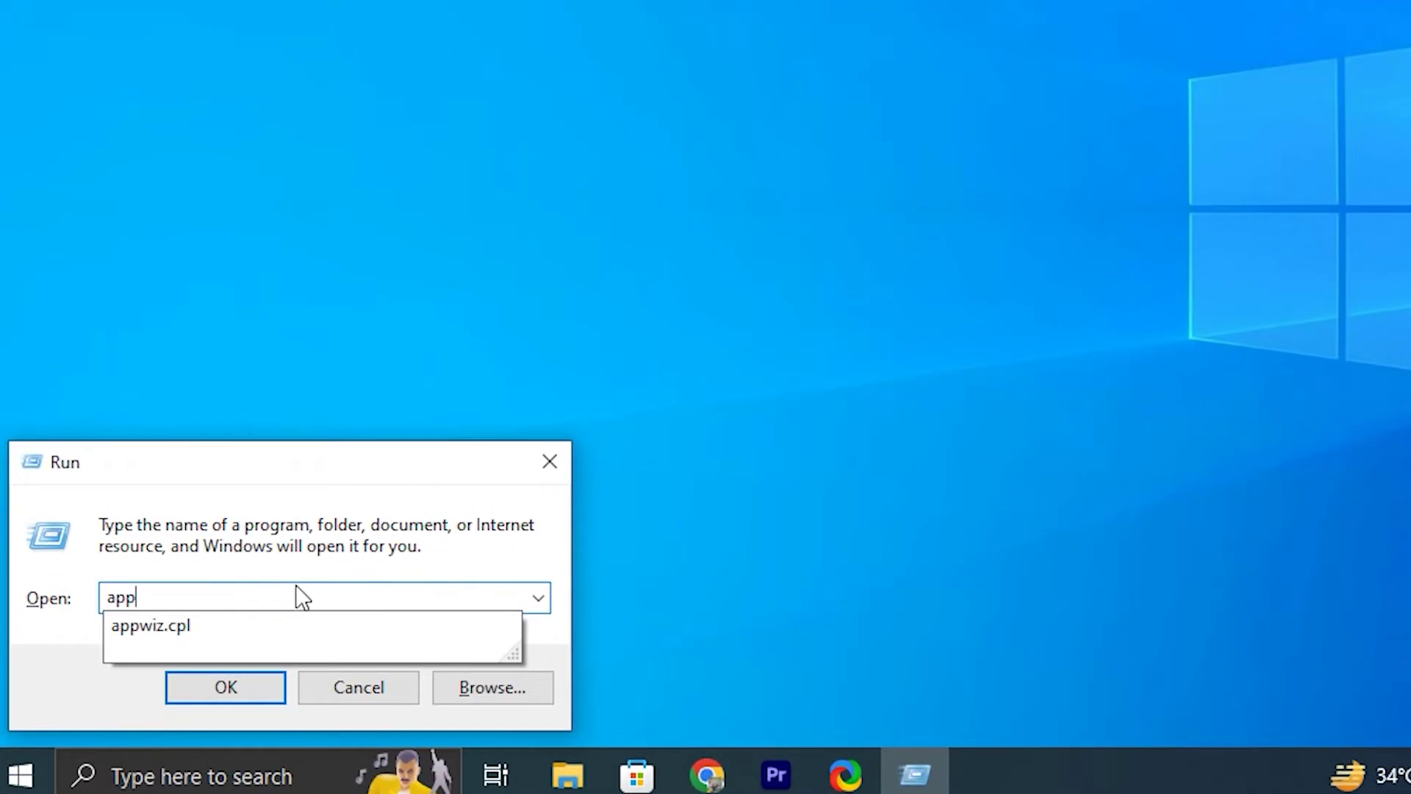
left_click(217, 632)
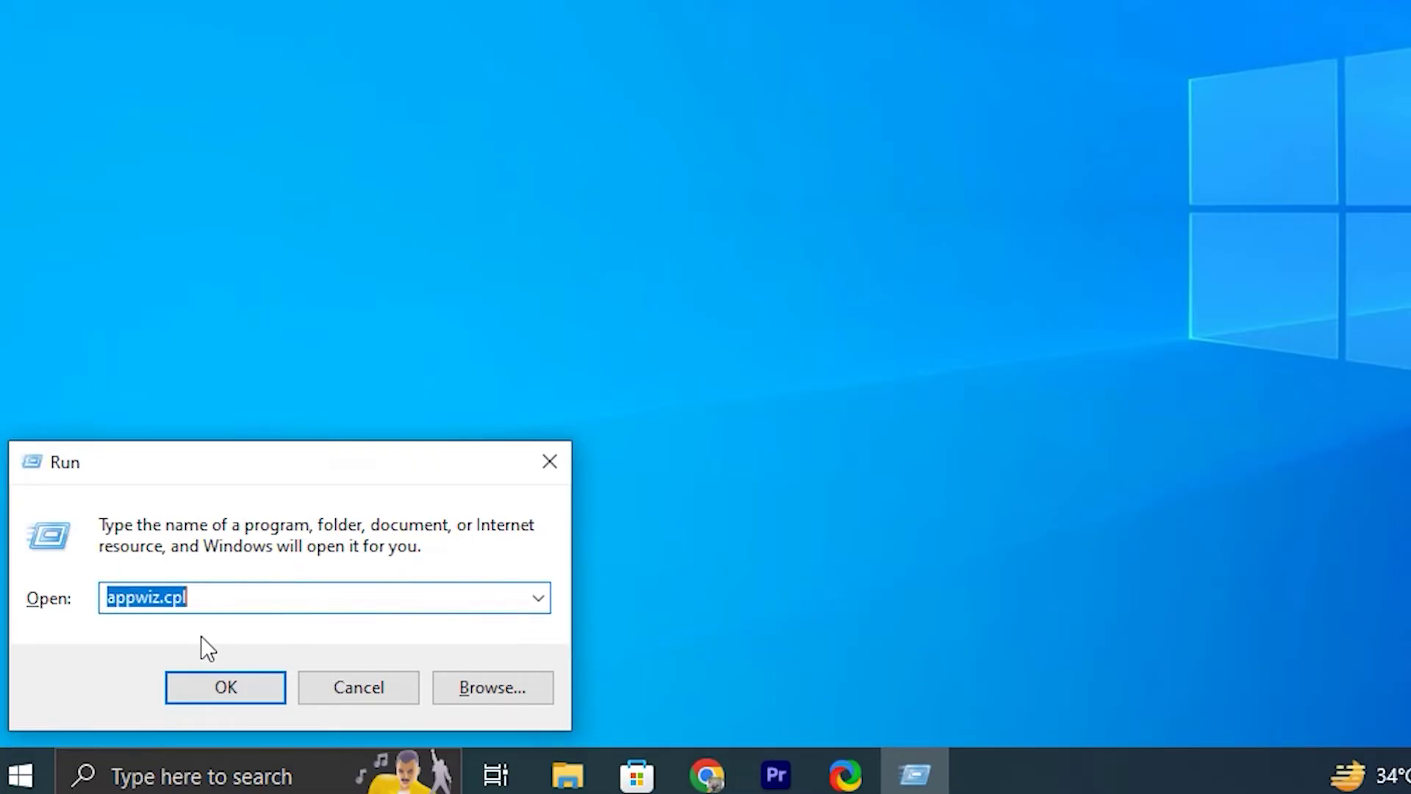
left_click(202, 675)
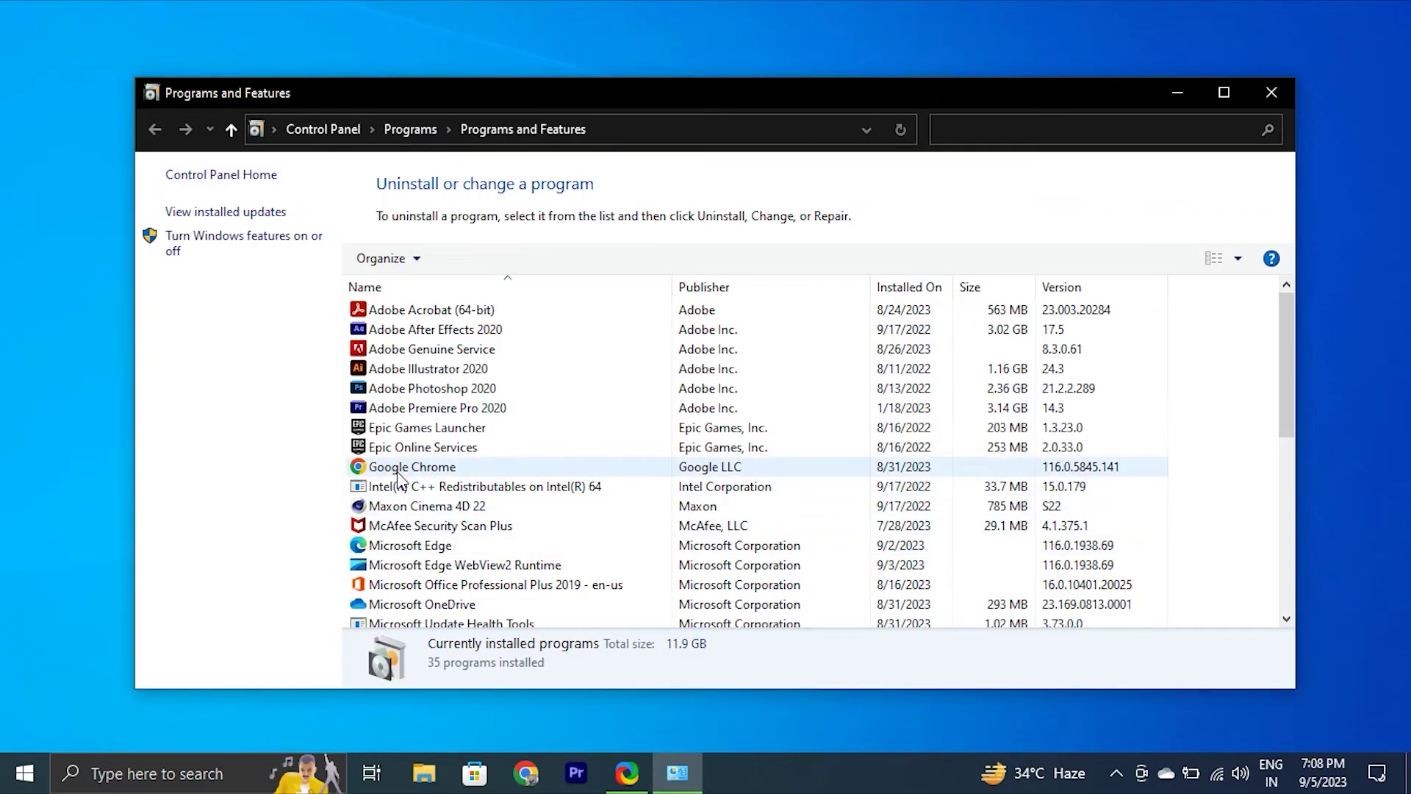
Select Google Chrome in the installed programs list and choose Uninstall.
left_click(398, 470)
right_click(398, 472)
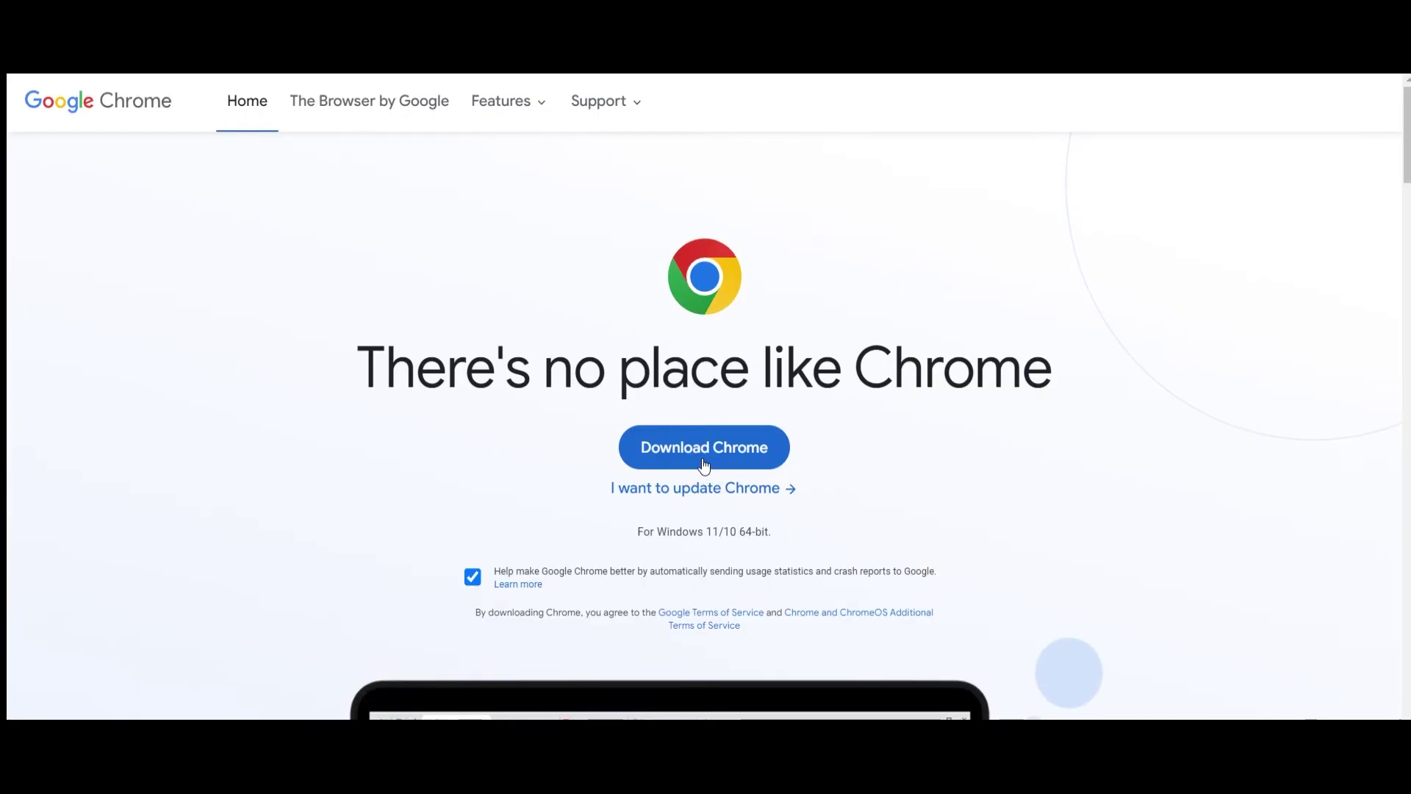
Download the Chrome installer from the official google.com/chrome page.
left_click(704, 465)
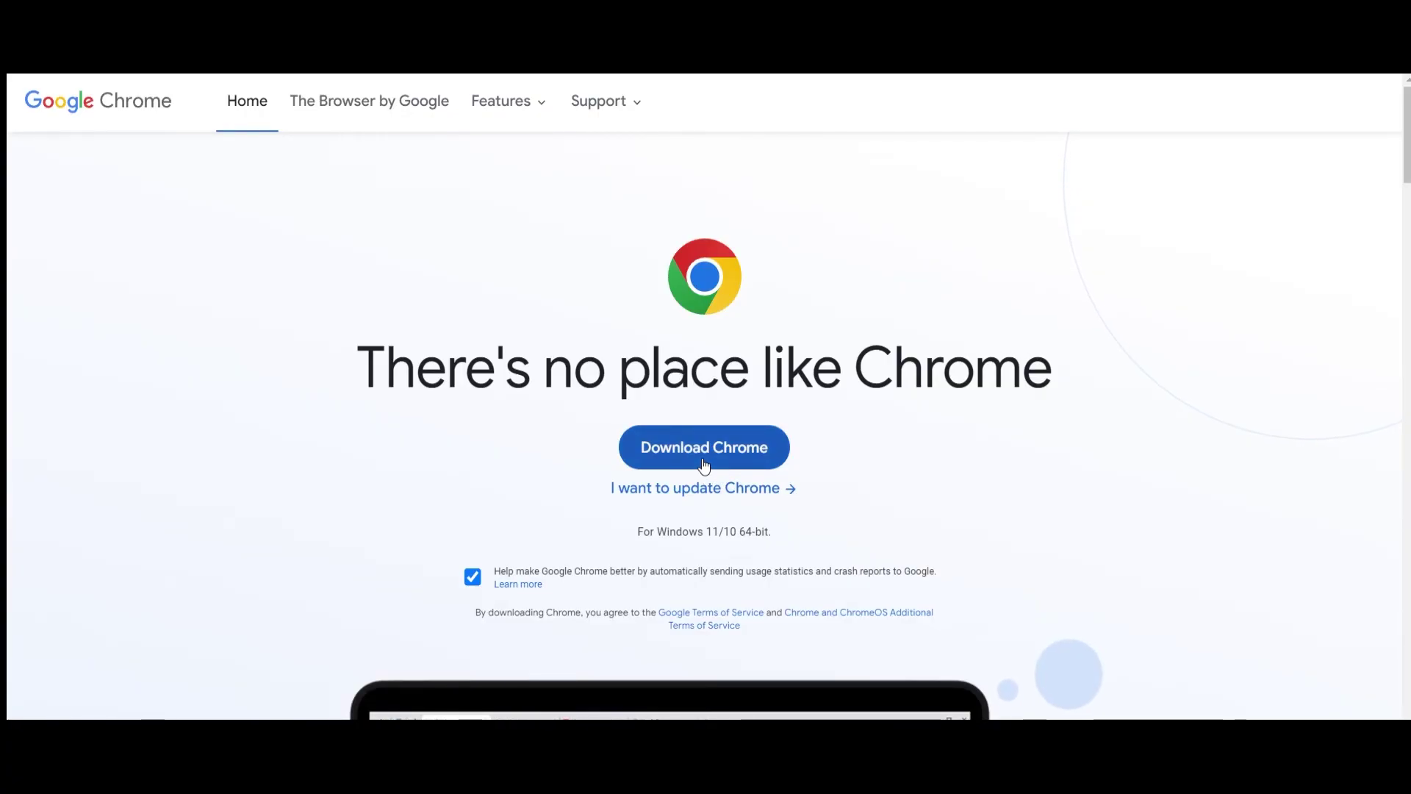